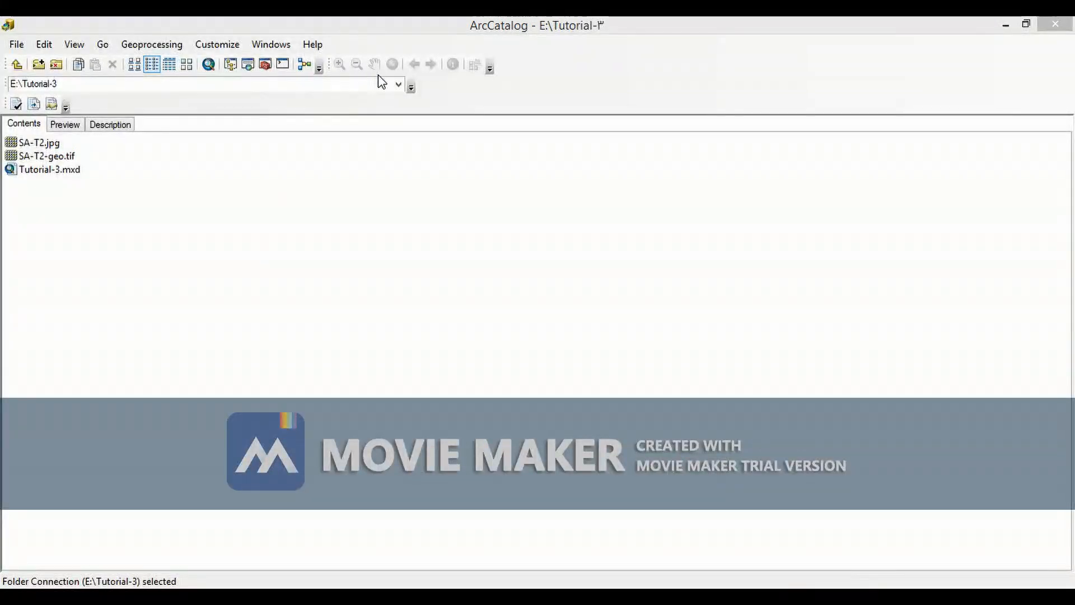
{"action": "left_click", "coordinate": [398, 84]}
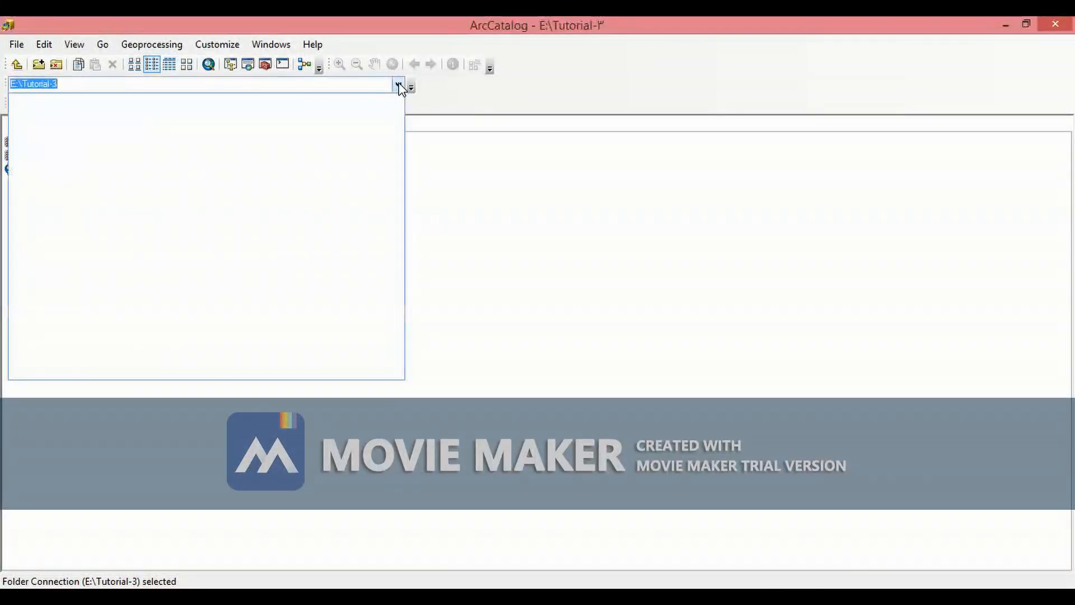
{"action": "left_click", "coordinate": [82, 84]}
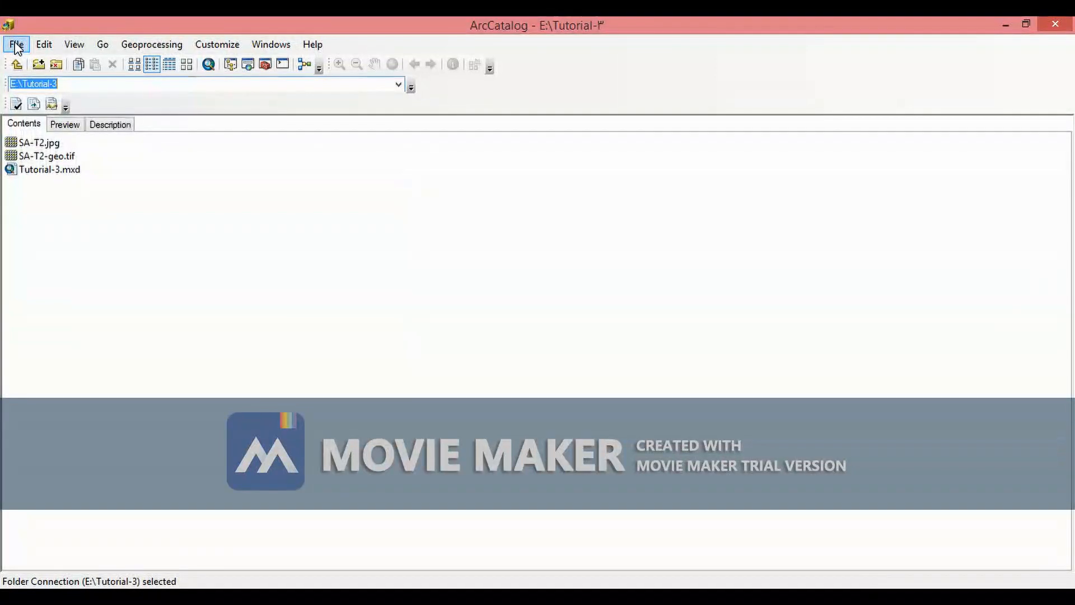
{"action": "left_click", "coordinate": [42, 64]}
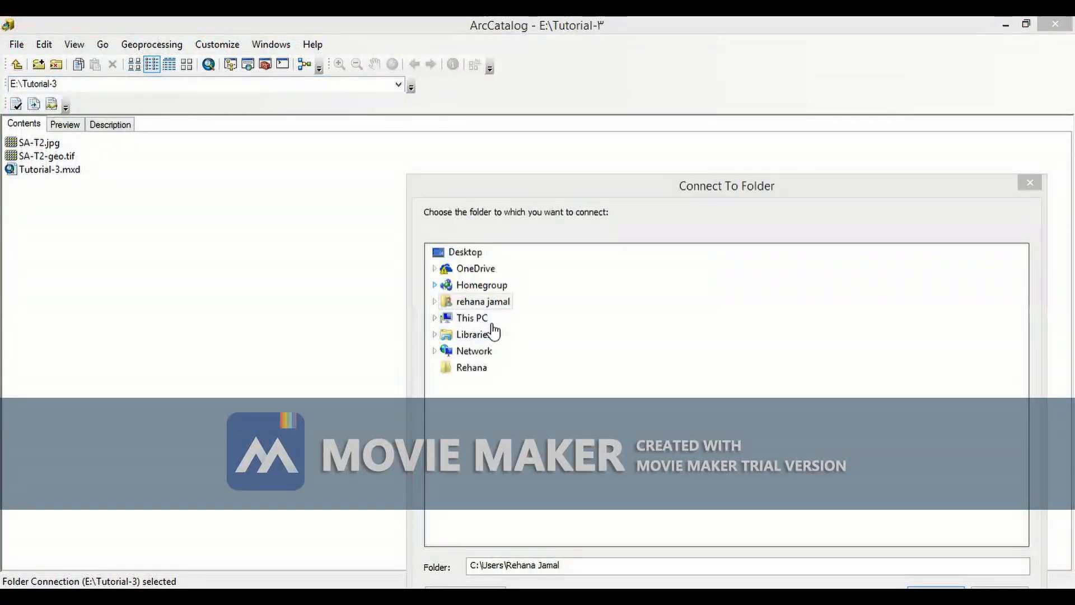
{"action": "double_click", "coordinate": [483, 319]}
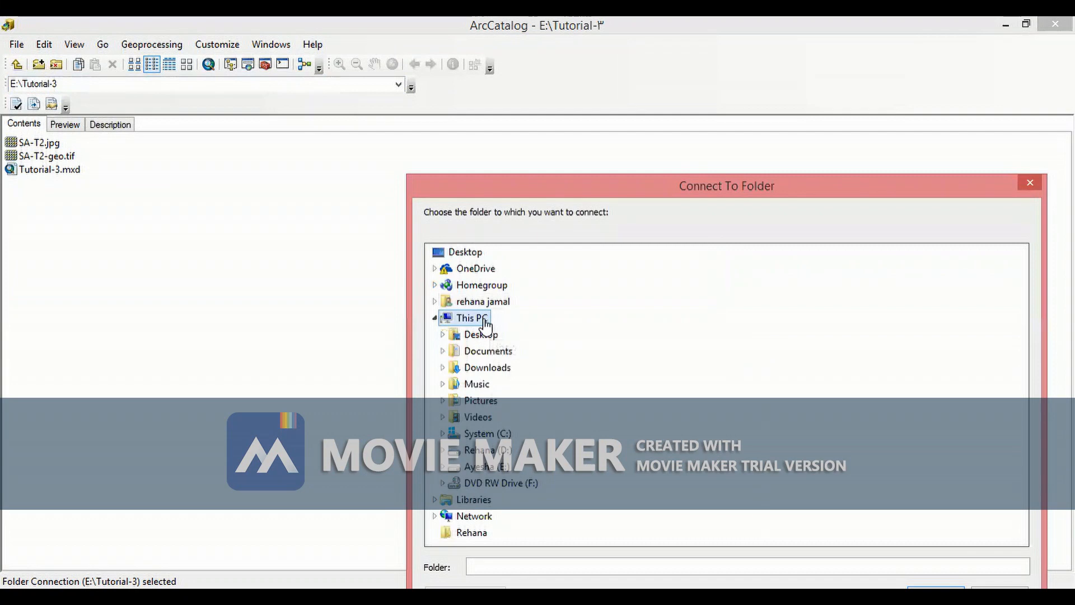
{"action": "double_click", "coordinate": [498, 472]}
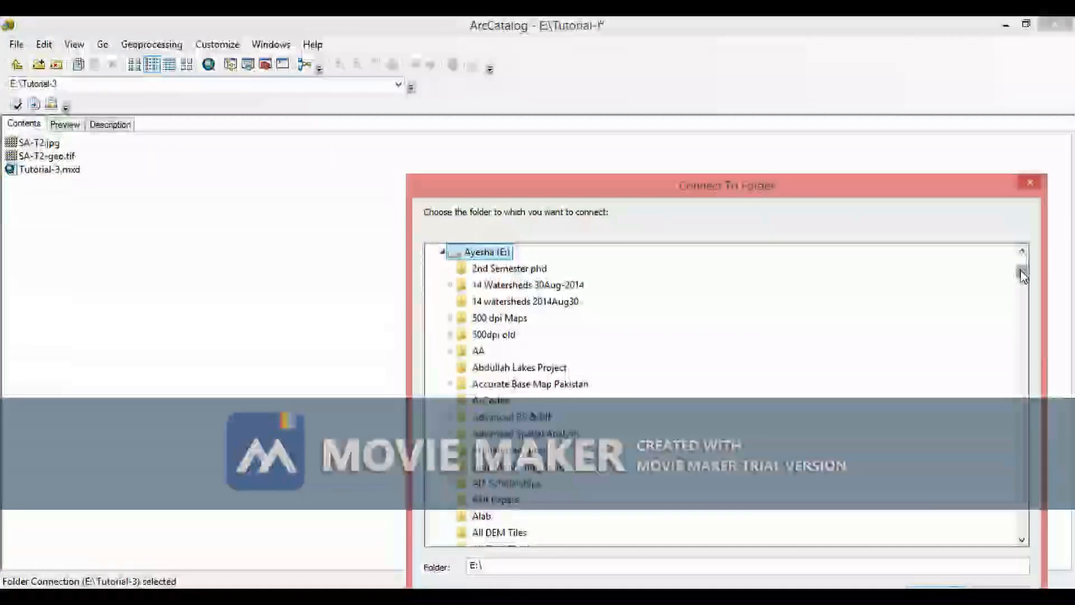
{"action": "left_click_drag", "start_coordinate": [1021, 271], "coordinate": [1021, 294]}
{"action": "left_click", "coordinate": [518, 416]}
{"action": "key", "text": "t"}
{"action": "key", "text": "t"}
{"action": "key", "text": "t"}
{"action": "key", "text": "t"}
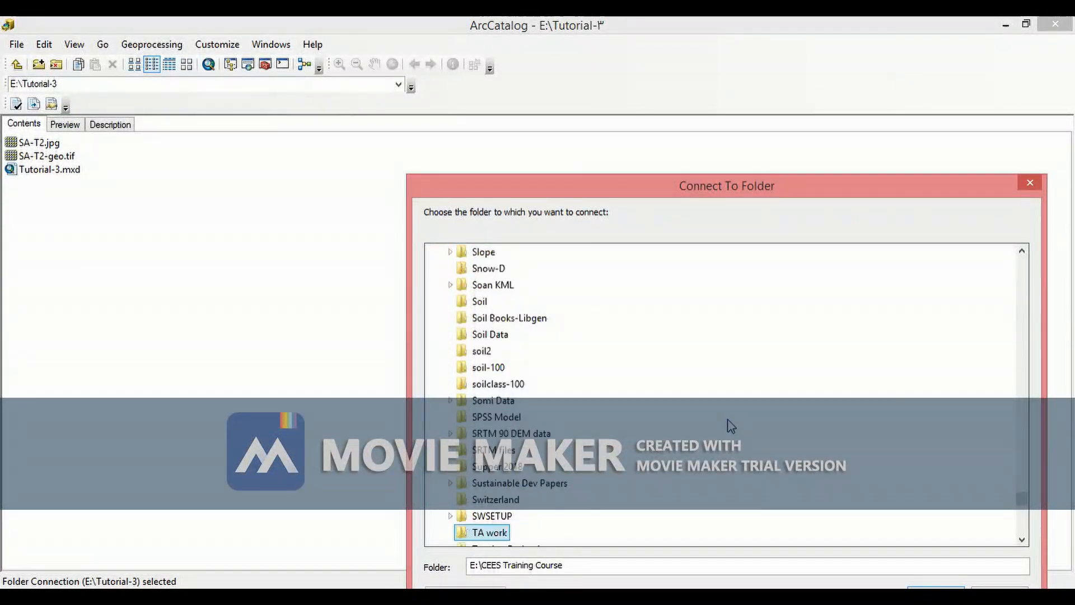
{"action": "left_click", "coordinate": [1023, 541]}
{"action": "left_click", "coordinate": [1023, 540]}
{"action": "left_click", "coordinate": [1022, 541]}
{"action": "left_click", "coordinate": [1023, 541]}
{"action": "left_click", "coordinate": [1023, 541]}
{"action": "left_click", "coordinate": [1022, 541]}
{"action": "left_click", "coordinate": [1023, 541]}
{"action": "left_click", "coordinate": [1023, 541]}
{"action": "left_click", "coordinate": [1023, 541]}
{"action": "left_click", "coordinate": [1022, 541]}
{"action": "left_click", "coordinate": [1022, 541]}
{"action": "left_click", "coordinate": [1023, 541]}
{"action": "left_click", "coordinate": [1023, 541]}
{"action": "left_click", "coordinate": [1023, 541]}
{"action": "left_click", "coordinate": [1023, 541]}
{"action": "left_click", "coordinate": [1023, 541]}
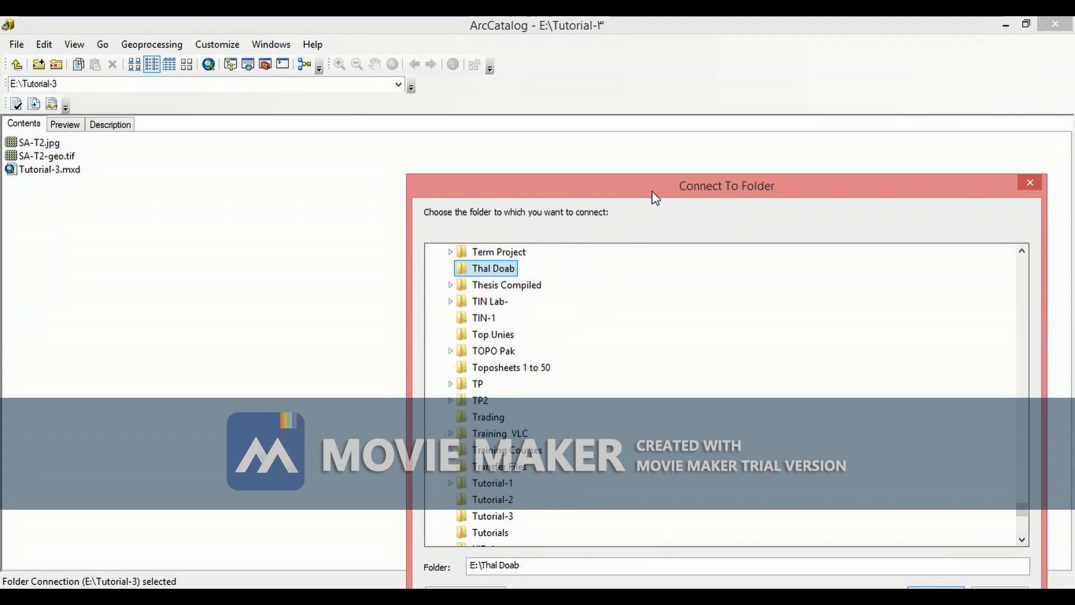
{"action": "left_click", "coordinate": [985, 575]}
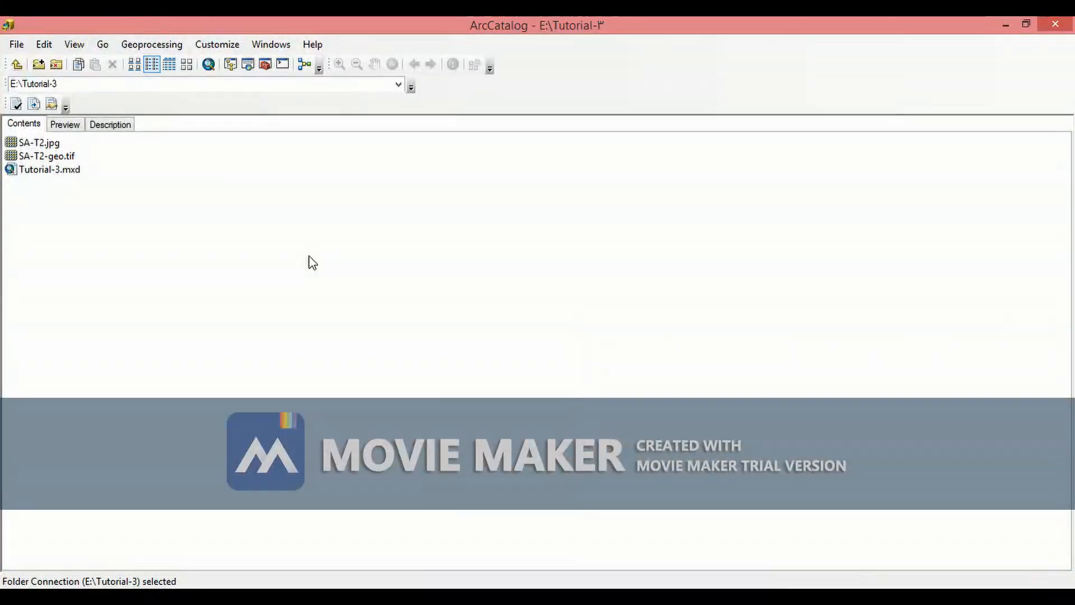
- Show the Catalog Tree window alongside the contents of the Tutorial-3 folder
{"action": "right_click", "coordinate": [348, 274]}
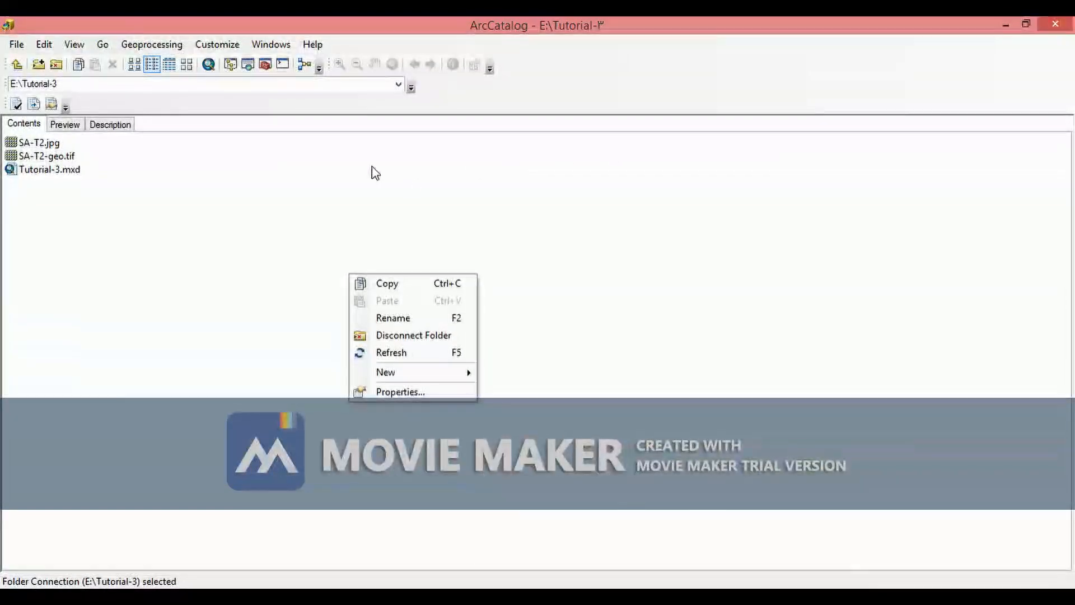
{"action": "left_click", "coordinate": [269, 46]}
{"action": "left_click", "coordinate": [275, 60]}
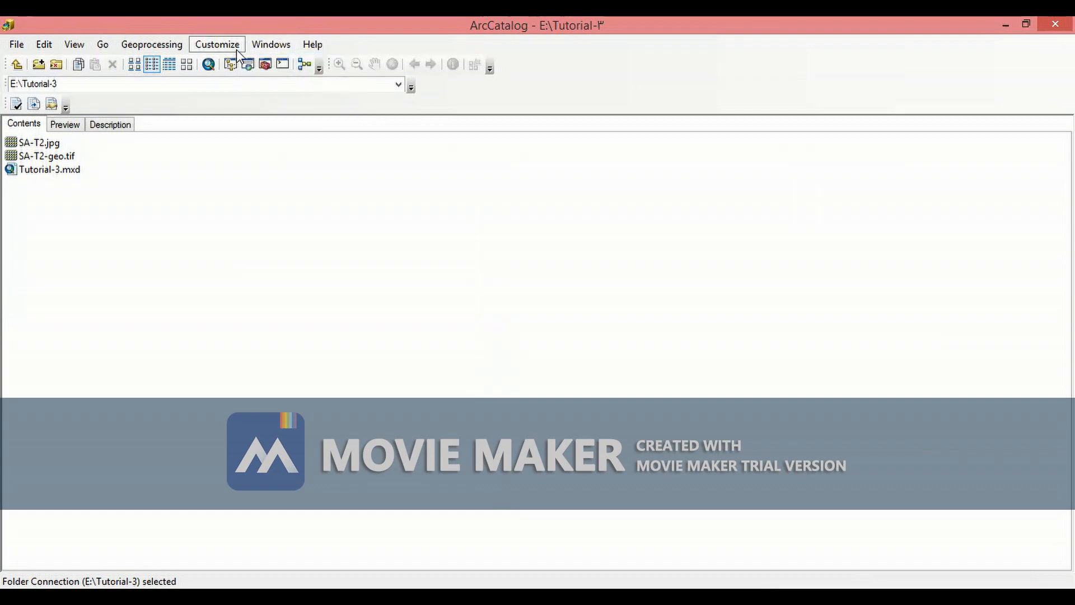
{"action": "left_click", "coordinate": [234, 49]}
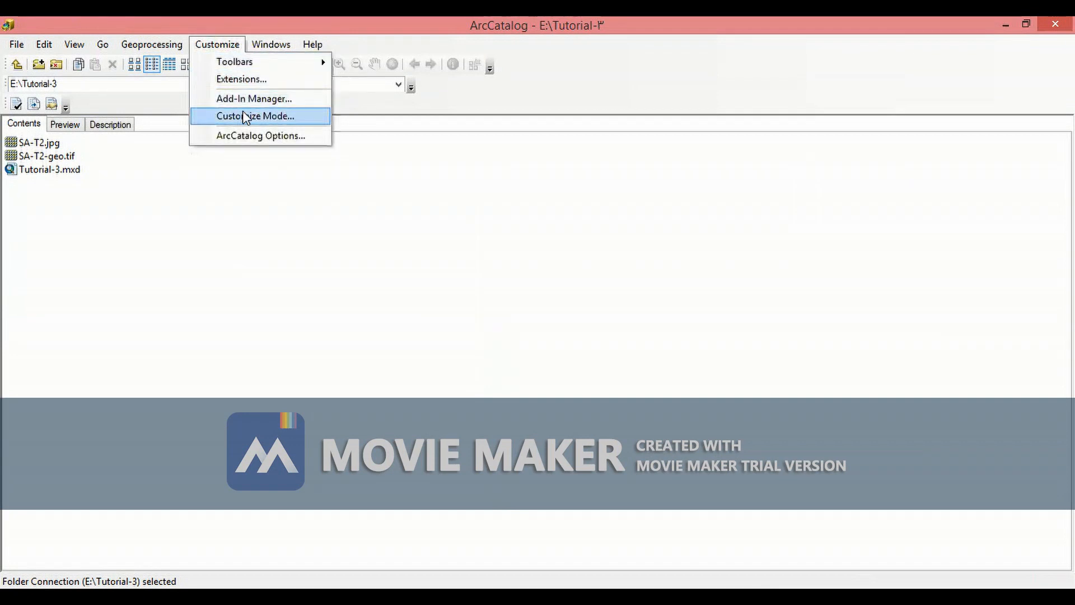
{"action": "left_click", "coordinate": [267, 49]}
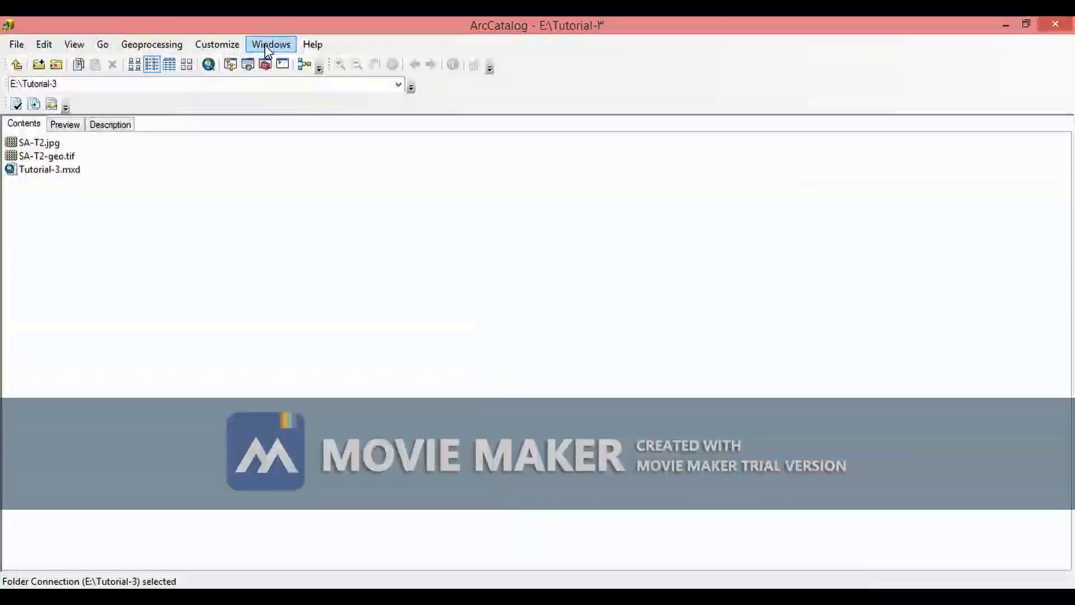
{"action": "left_click", "coordinate": [269, 45]}
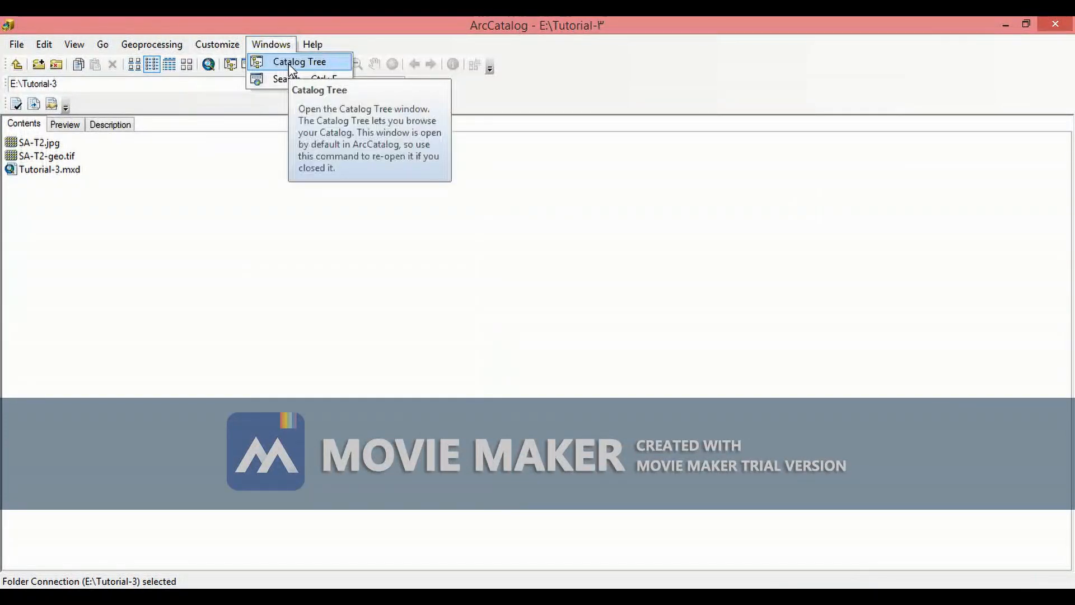
{"action": "left_click", "coordinate": [289, 64]}
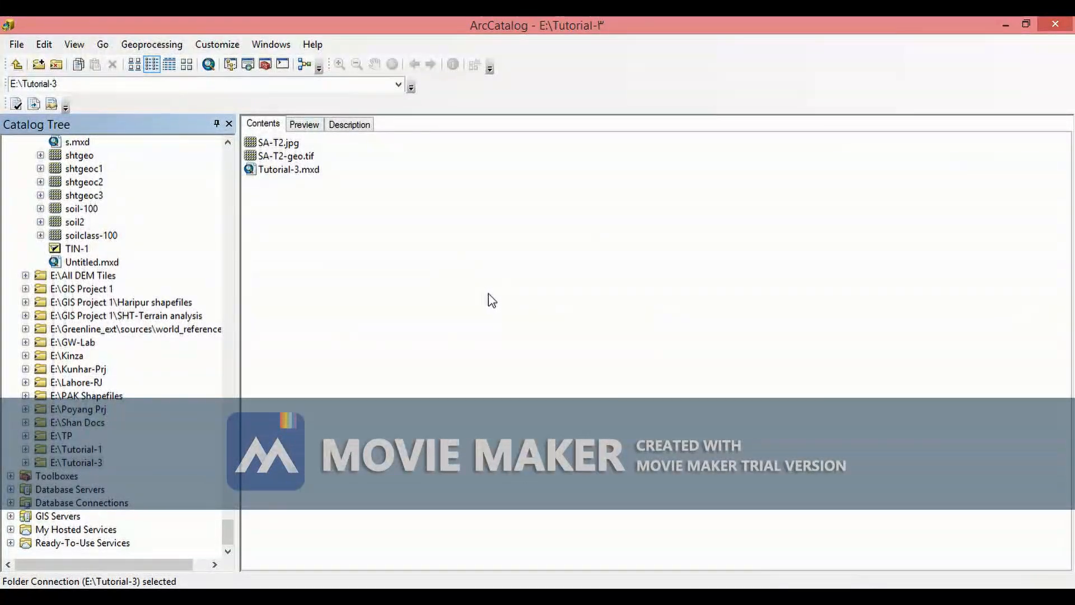
- Start a new point shapefile in the E:\Tutorial-3 folder and name it Point-F
{"action": "right_click", "coordinate": [512, 285]}
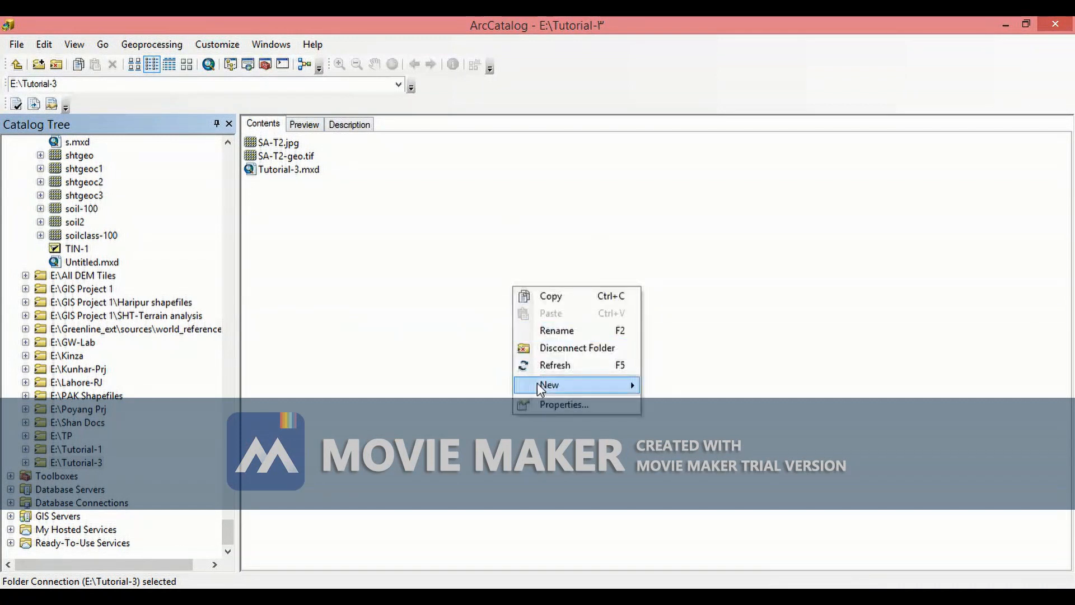
{"action": "mouse_move", "coordinate": [538, 385]}
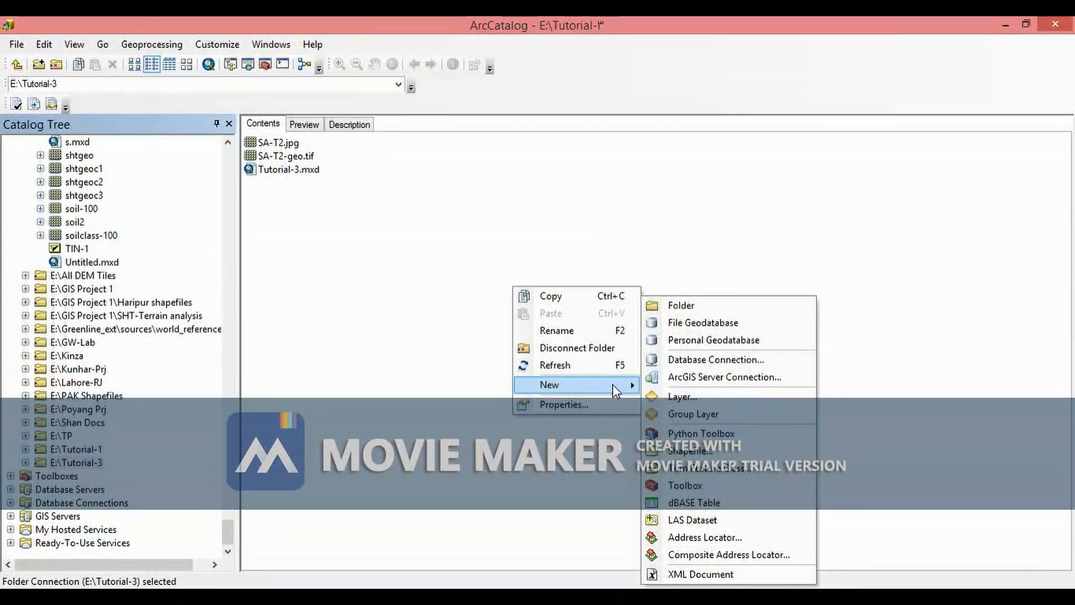
{"action": "left_click", "coordinate": [726, 454]}
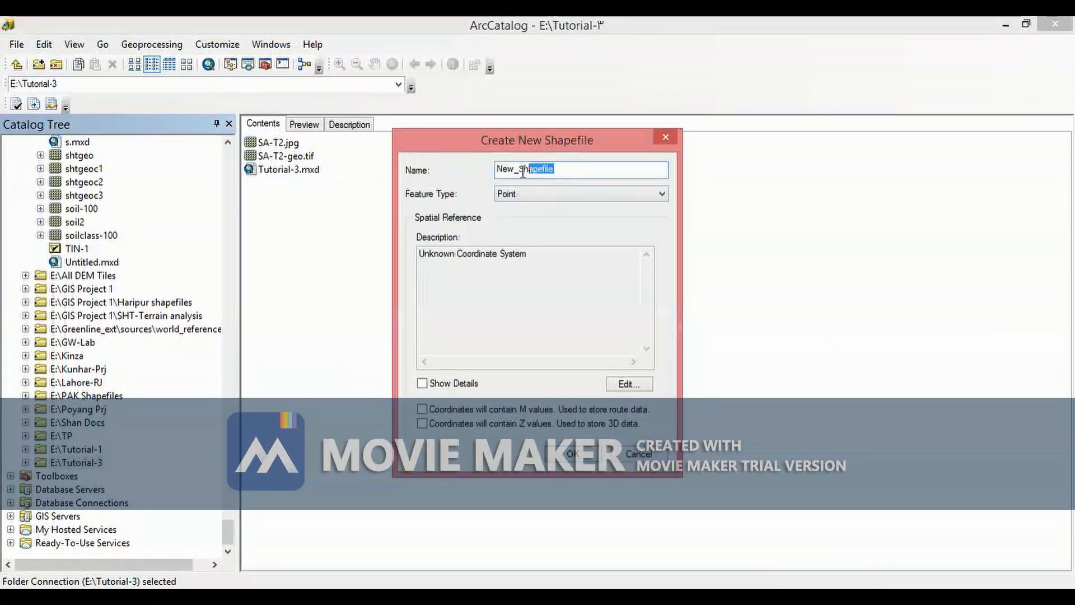
{"action": "left_click", "coordinate": [568, 172]}
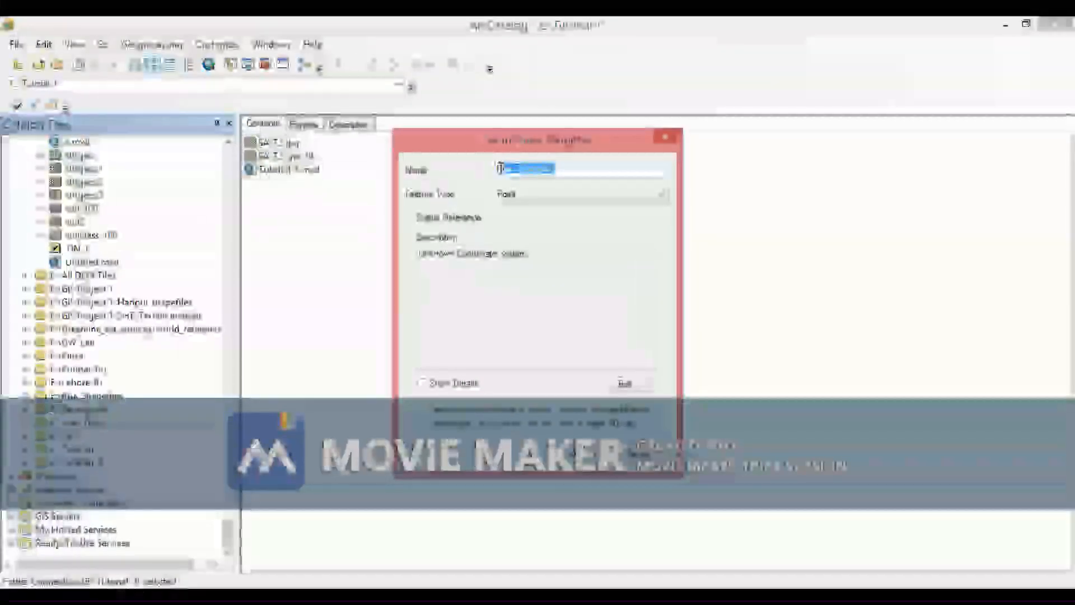
{"action": "double_click", "coordinate": [506, 165]}
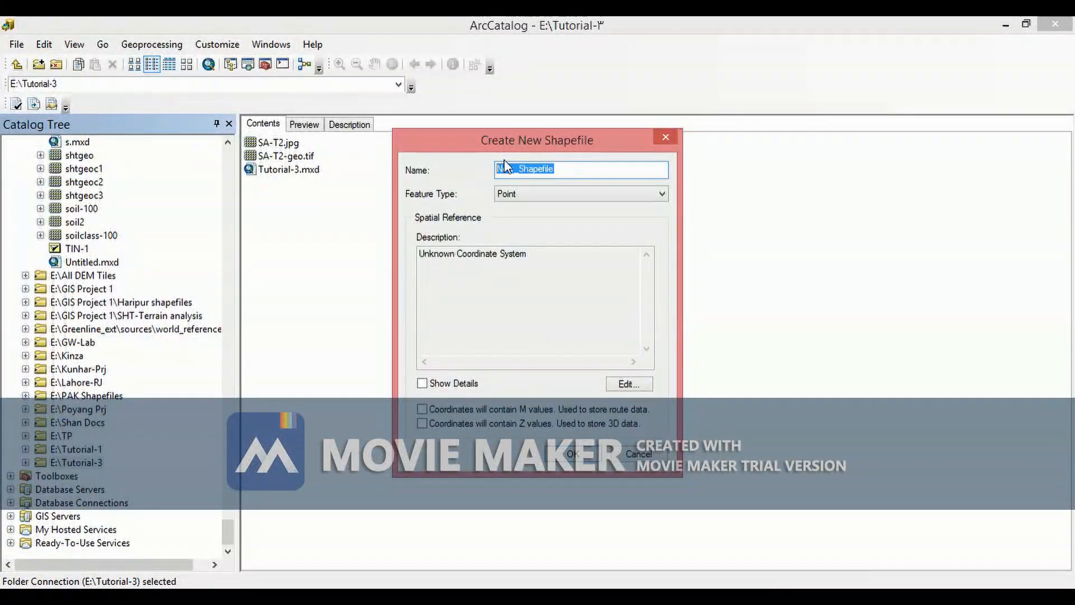
{"action": "type", "text": "Point-F"}
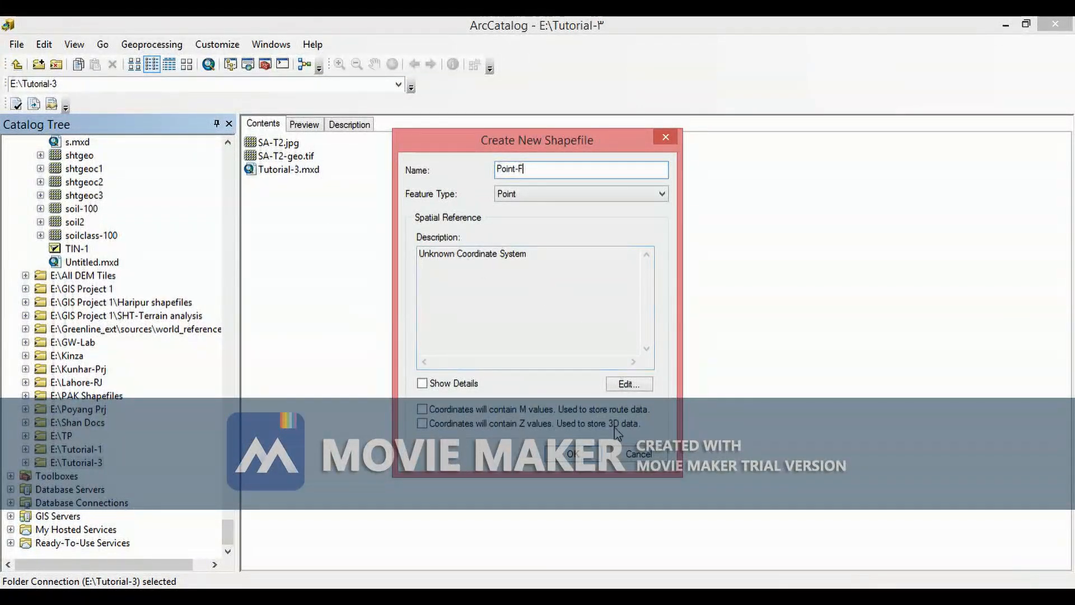
- Assign the projected coordinate system WGS 1984 UTM Zone 43N to the Point-F shapefile and create it
{"action": "left_click", "coordinate": [646, 382]}
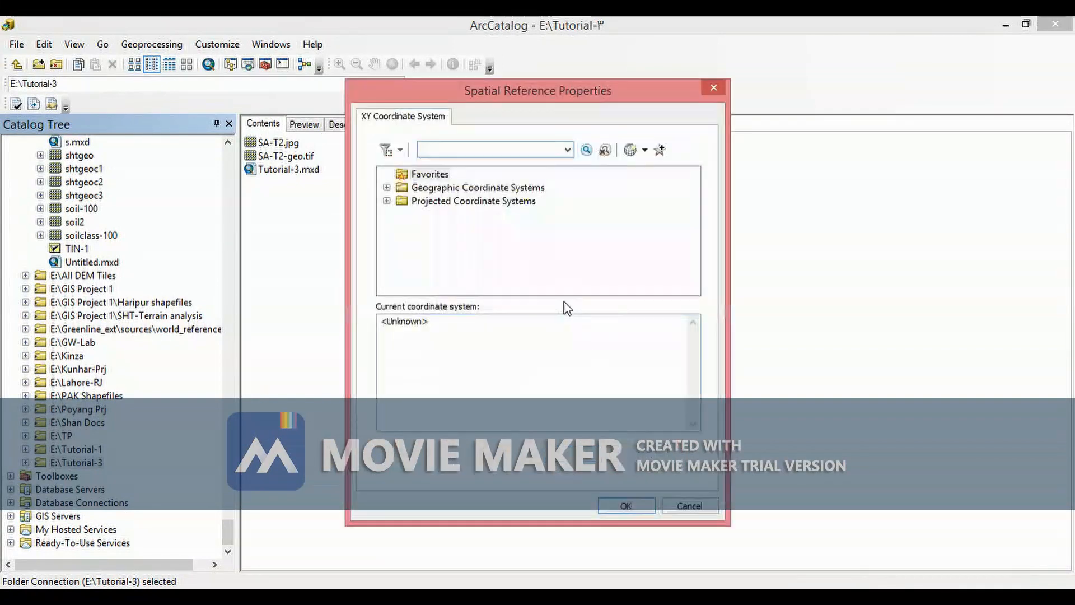
{"action": "double_click", "coordinate": [455, 202]}
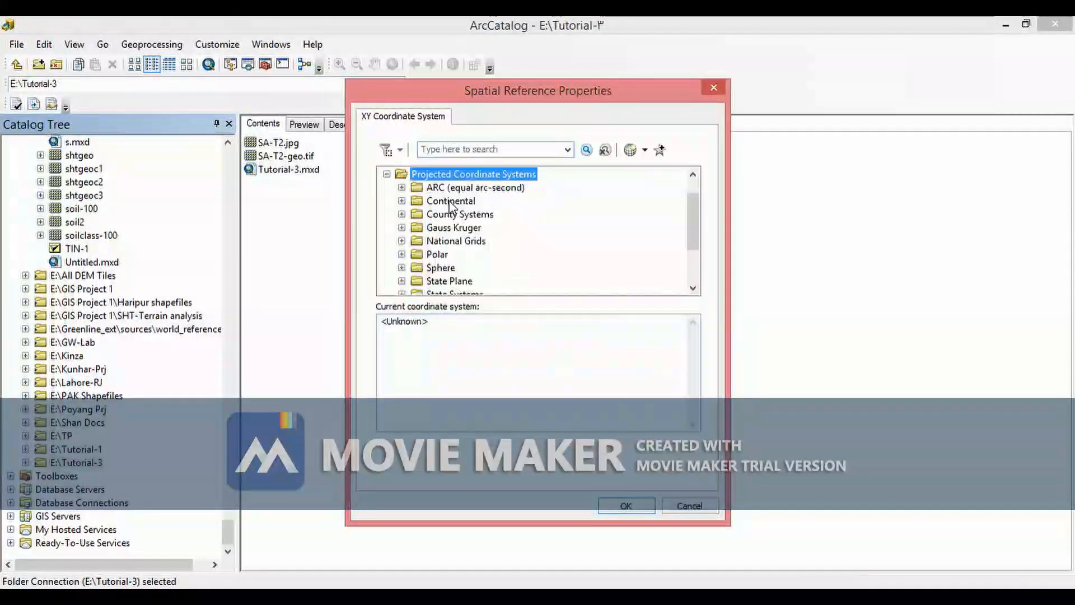
{"action": "left_click_drag", "start_coordinate": [696, 223], "coordinate": [693, 253]}
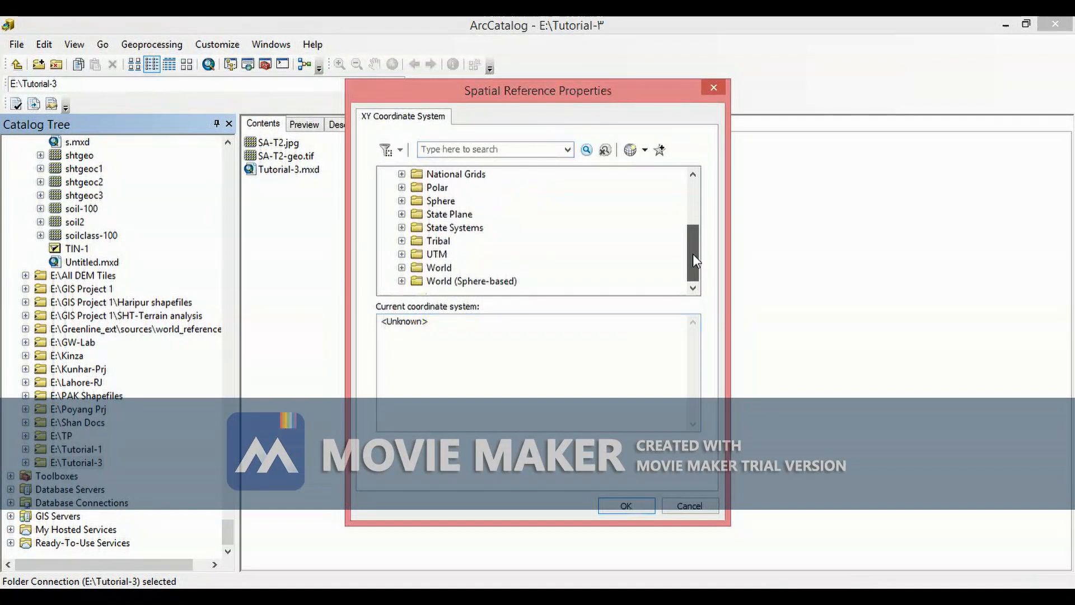
{"action": "double_click", "coordinate": [424, 257]}
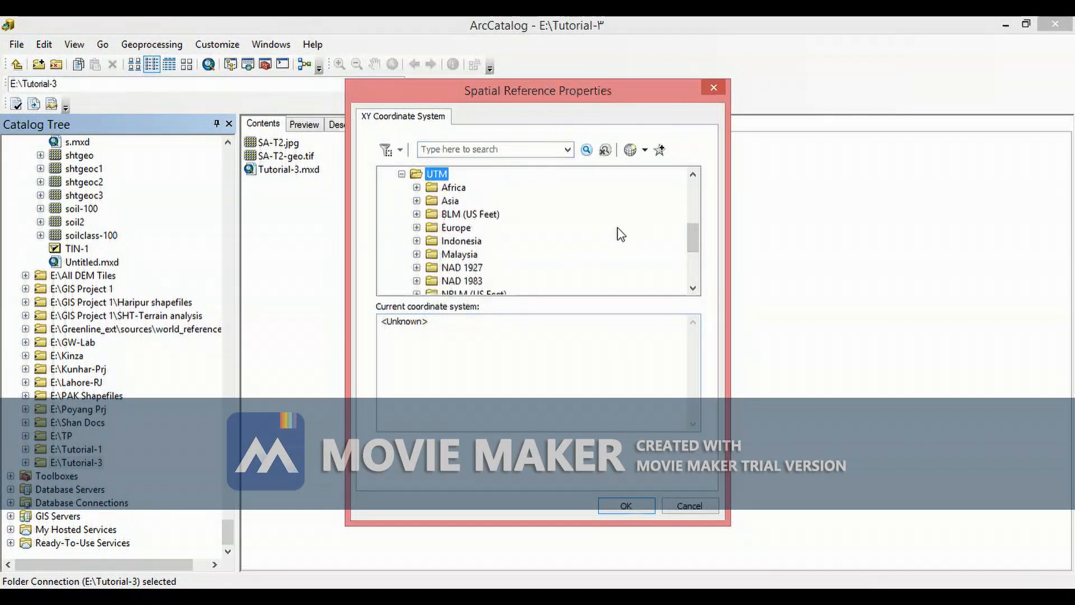
{"action": "left_click_drag", "start_coordinate": [696, 254], "coordinate": [687, 288]}
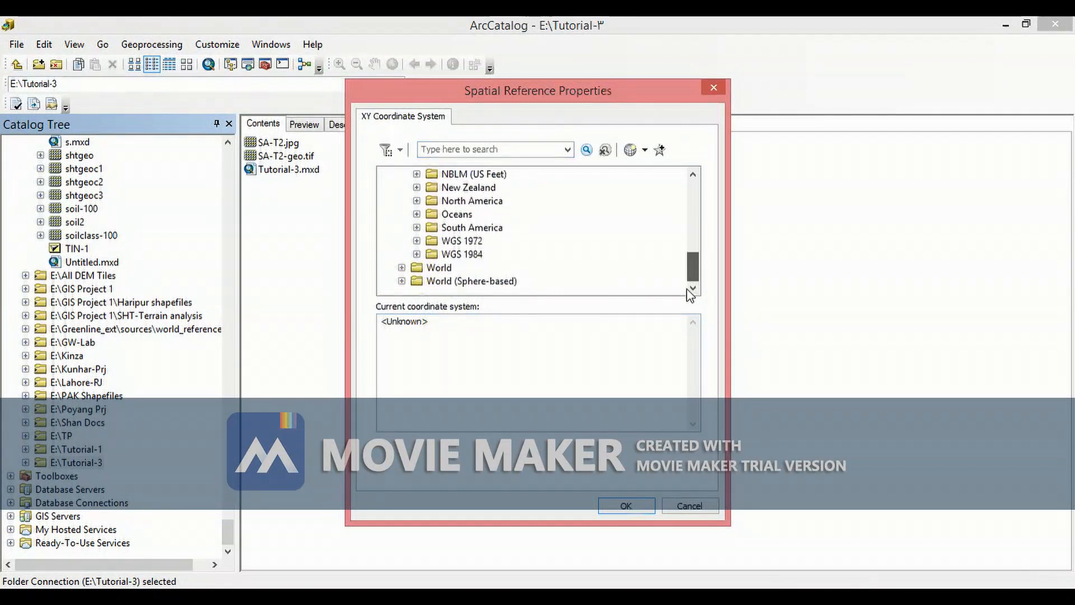
{"action": "double_click", "coordinate": [477, 254]}
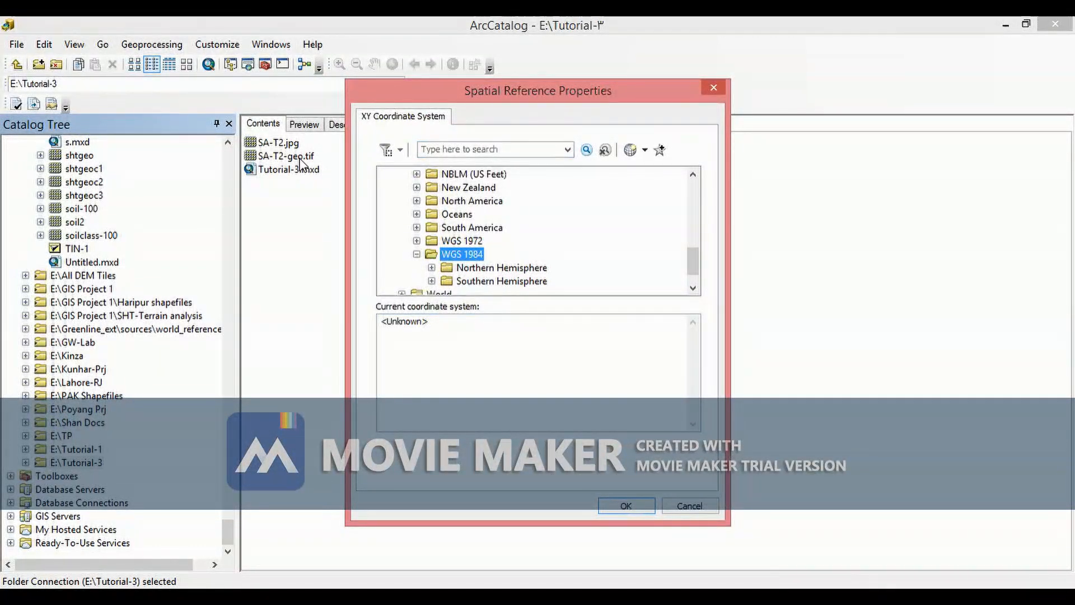
{"action": "double_click", "coordinate": [505, 267]}
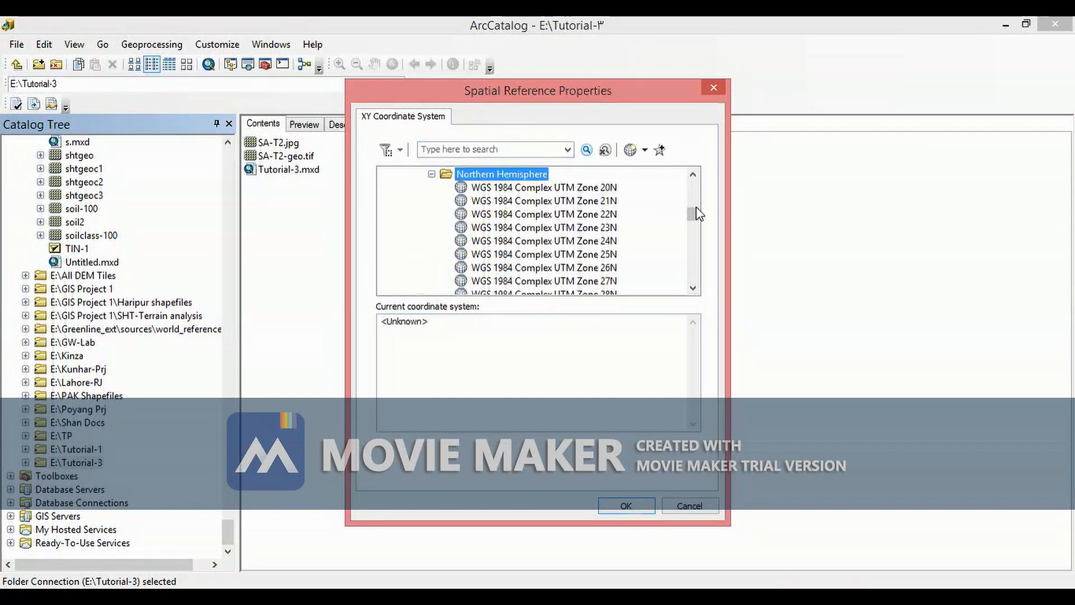
{"action": "left_click_drag", "start_coordinate": [694, 213], "coordinate": [693, 257]}
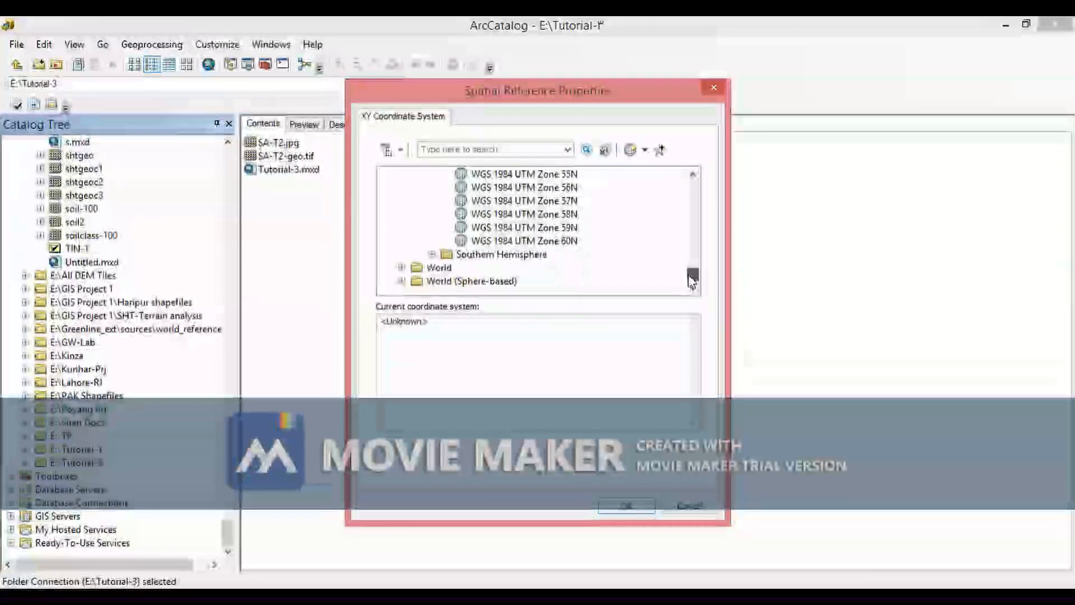
{"action": "left_click_drag", "start_coordinate": [693, 279], "coordinate": [603, 257]}
{"action": "left_click", "coordinate": [577, 267]}
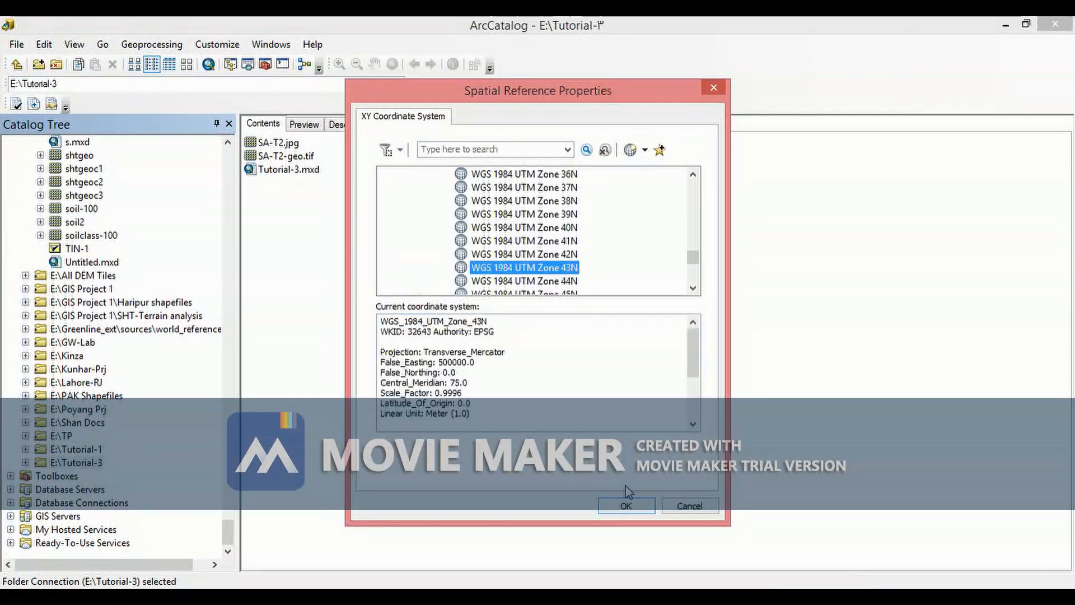
{"action": "left_click", "coordinate": [626, 505]}
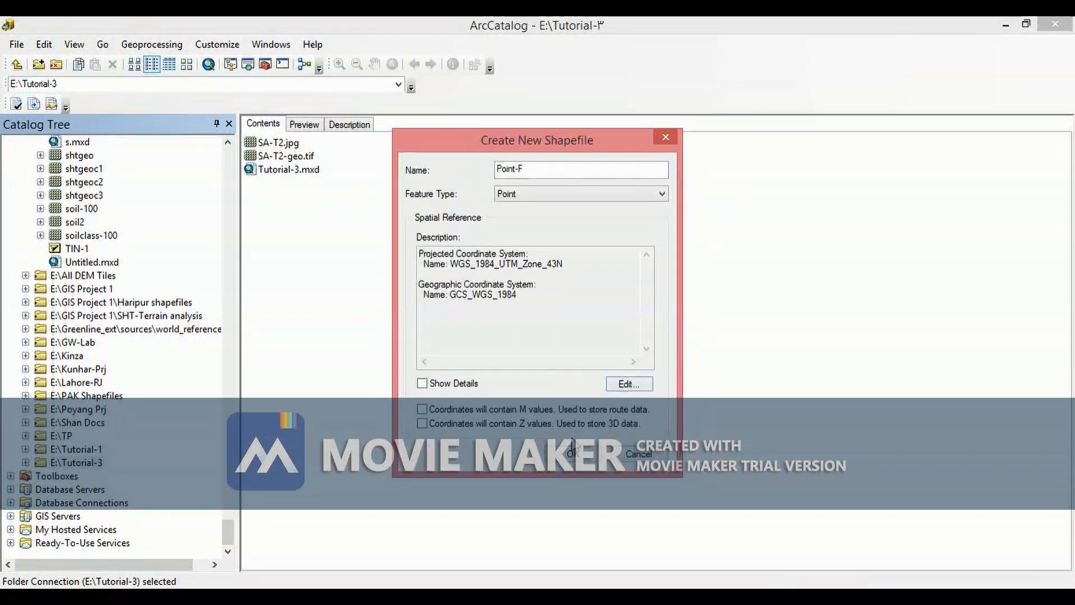
{"action": "left_click", "coordinate": [576, 454]}
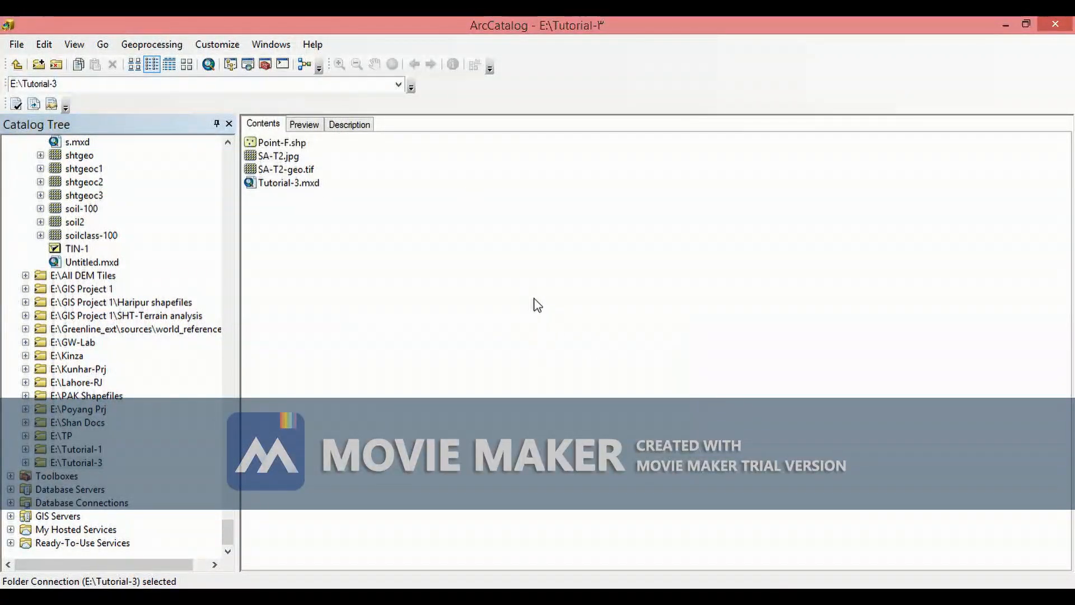
- Start a new polyline shapefile in the E:\Tutorial-3 folder and name it Line-F
{"action": "right_click", "coordinate": [531, 297]}
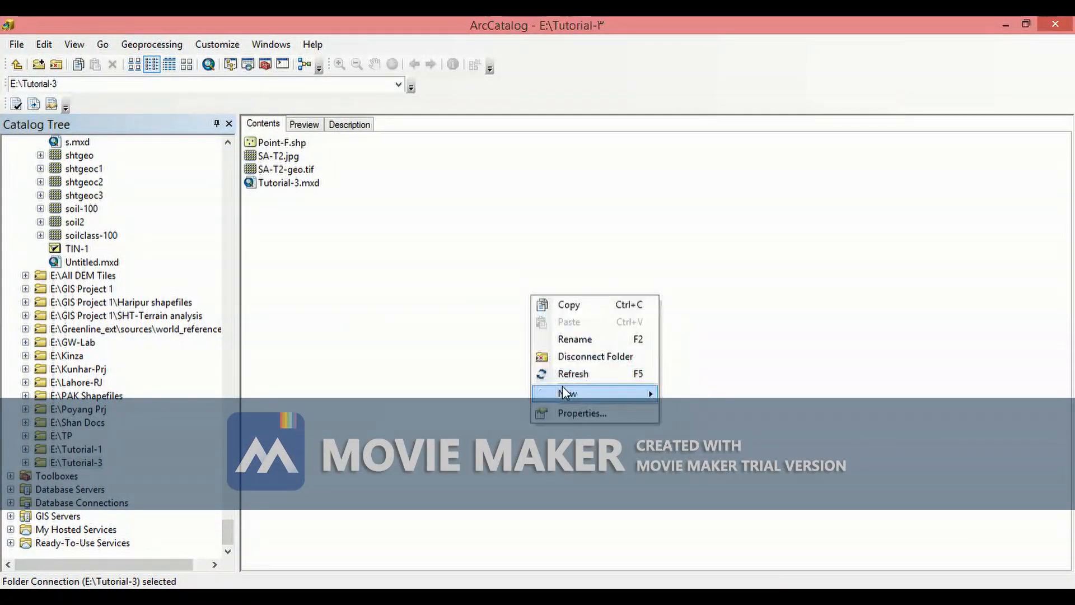
{"action": "mouse_move", "coordinate": [564, 393]}
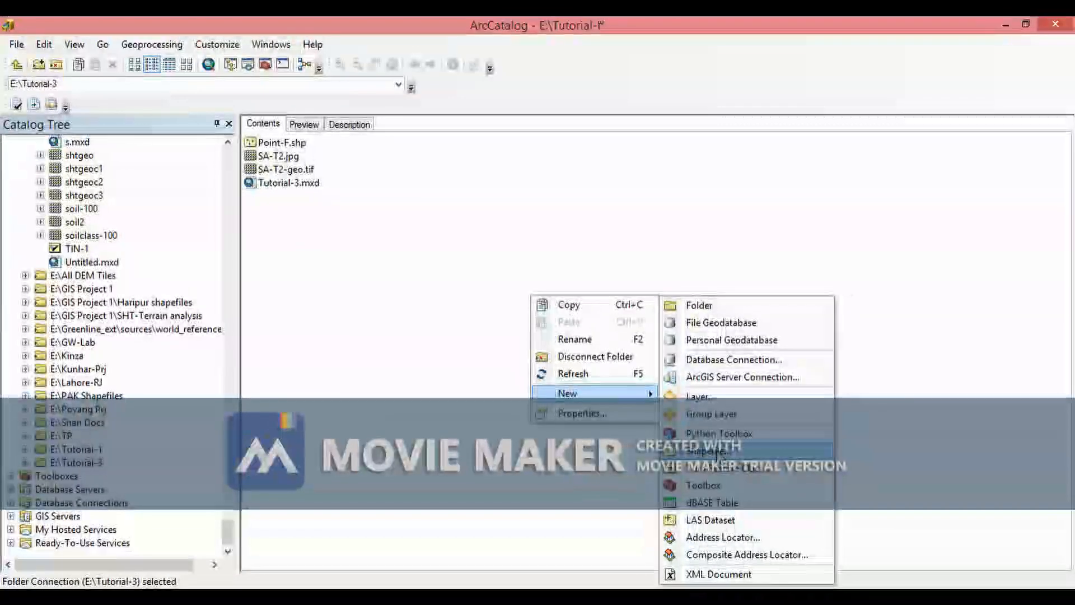
{"action": "left_click", "coordinate": [719, 457]}
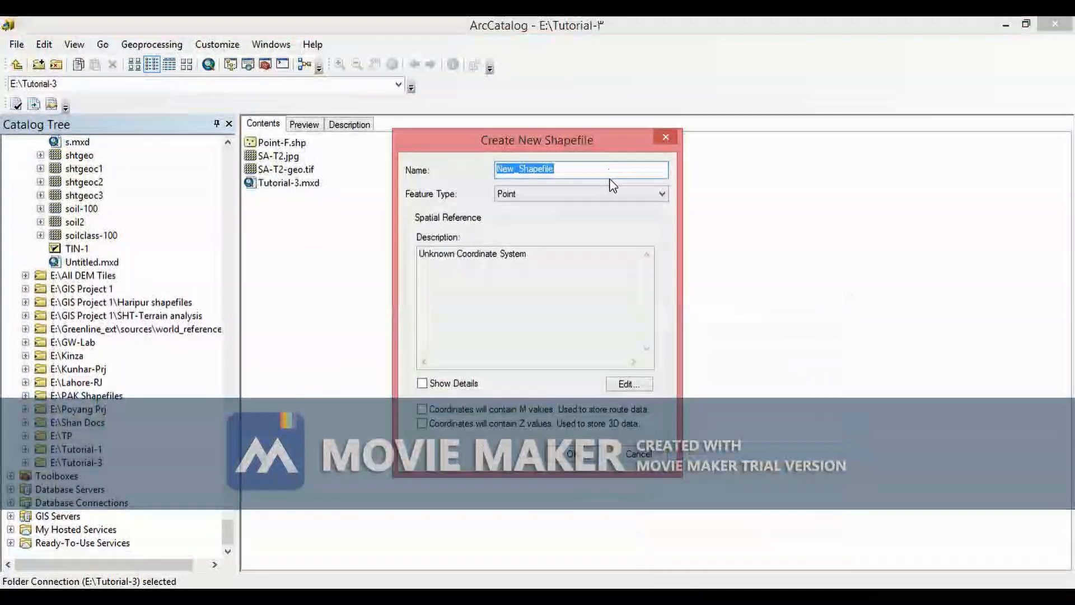
{"action": "left_click", "coordinate": [604, 191]}
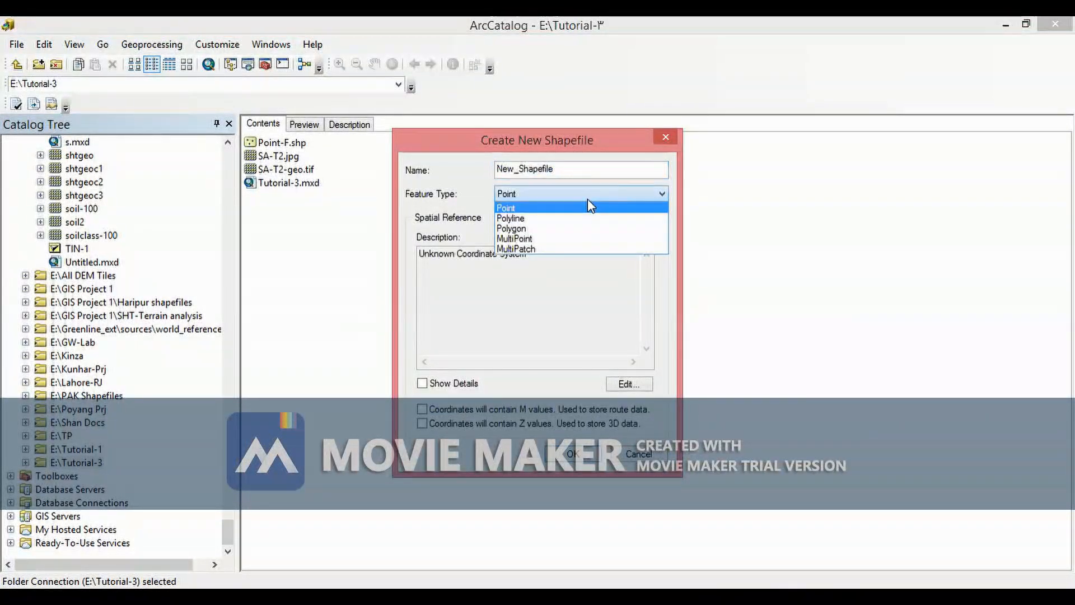
{"action": "left_click", "coordinate": [526, 219]}
{"action": "double_click", "coordinate": [493, 166]}
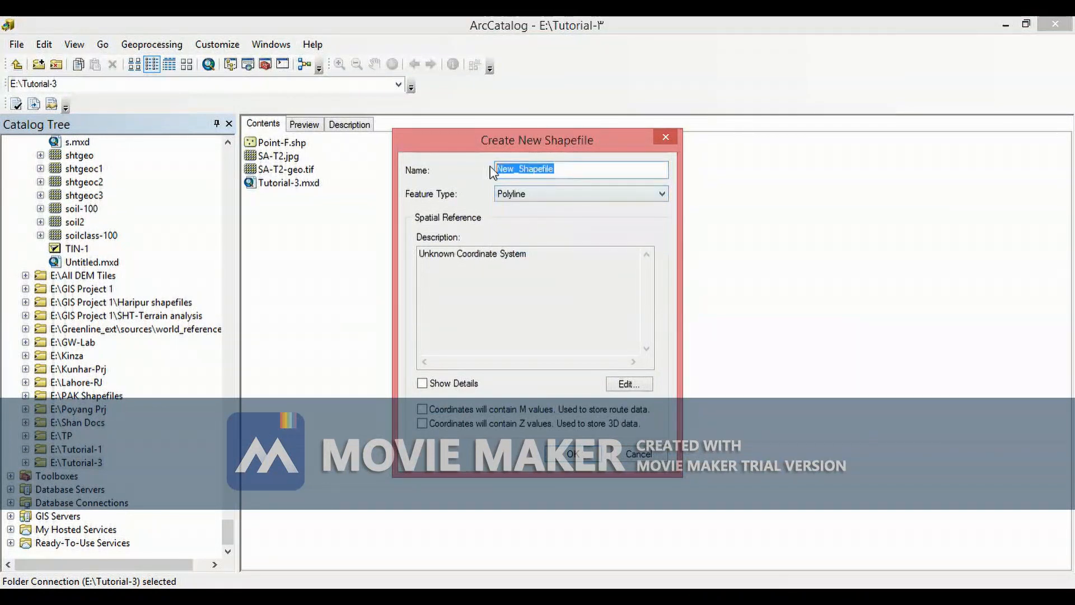
{"action": "type", "text": "L"}
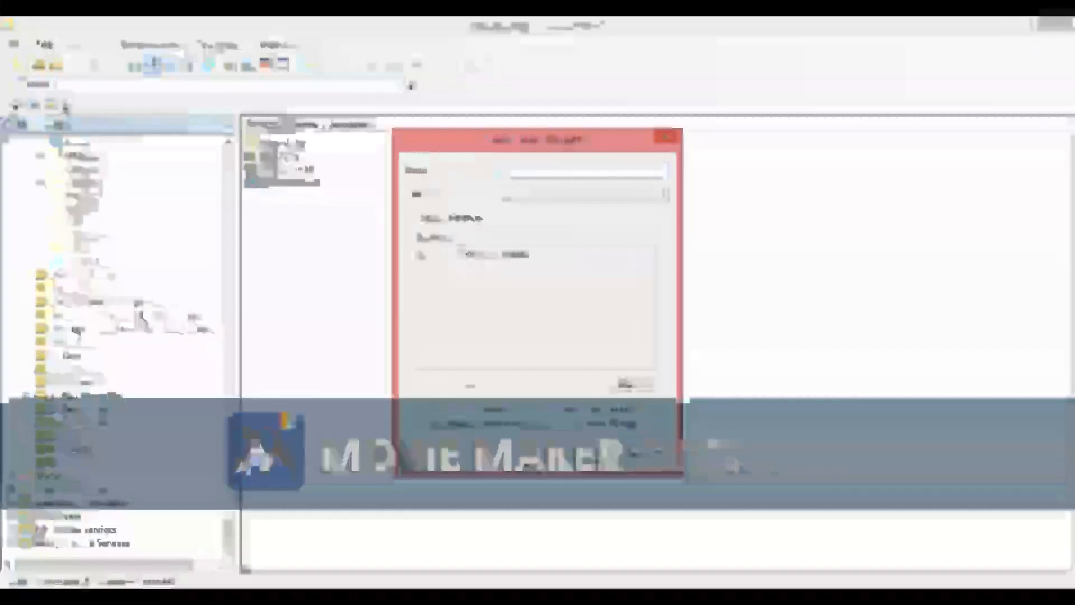
{"action": "type", "text": "ine-F"}
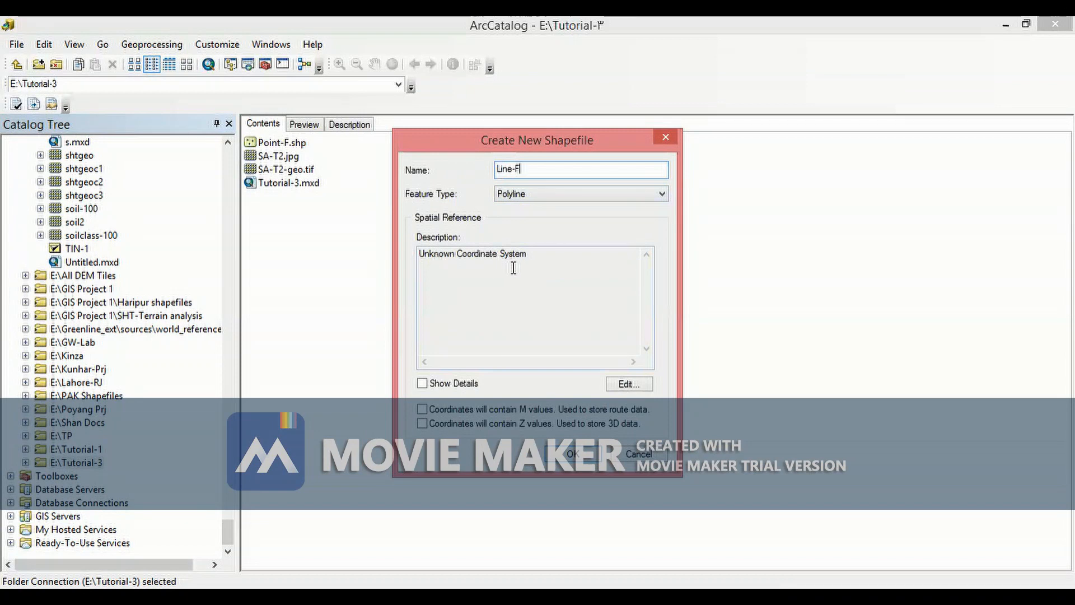
- Assign the projected coordinate system WGS 1984 UTM Zone 43N to the Line-F shapefile and create it
{"action": "left_click", "coordinate": [622, 385]}
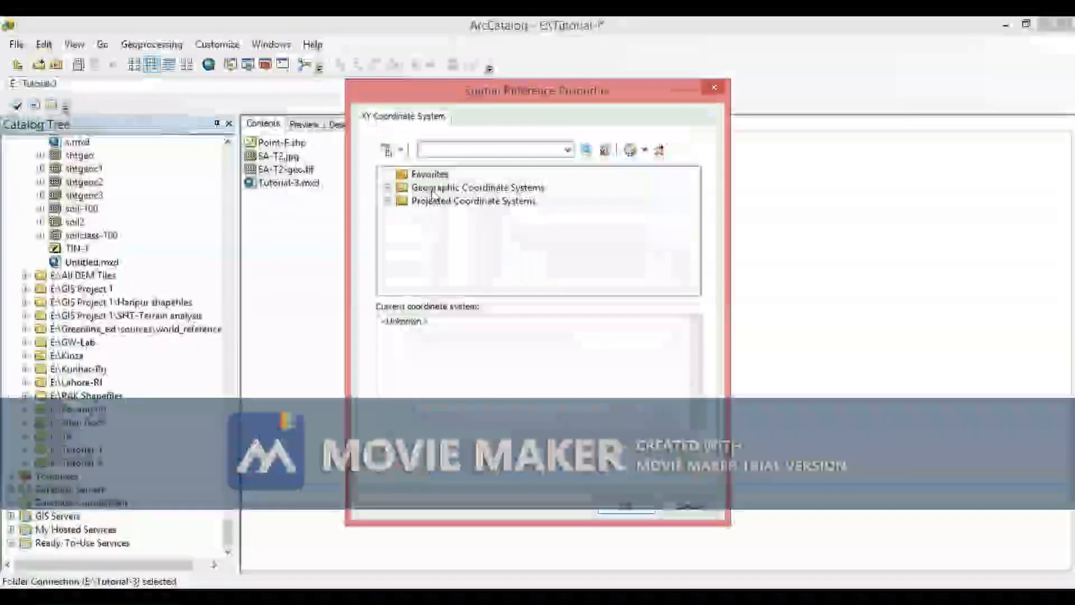
{"action": "double_click", "coordinate": [432, 202]}
{"action": "left_click_drag", "start_coordinate": [694, 225], "coordinate": [700, 283]}
{"action": "double_click", "coordinate": [424, 255]}
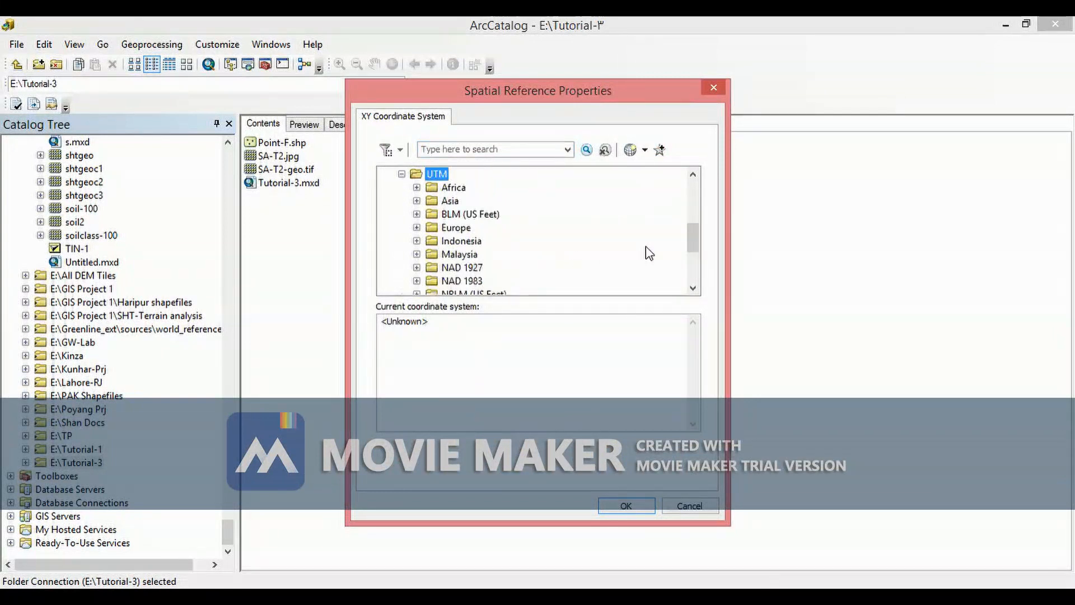
{"action": "left_click_drag", "start_coordinate": [694, 234], "coordinate": [693, 278]}
{"action": "left_click", "coordinate": [471, 254]}
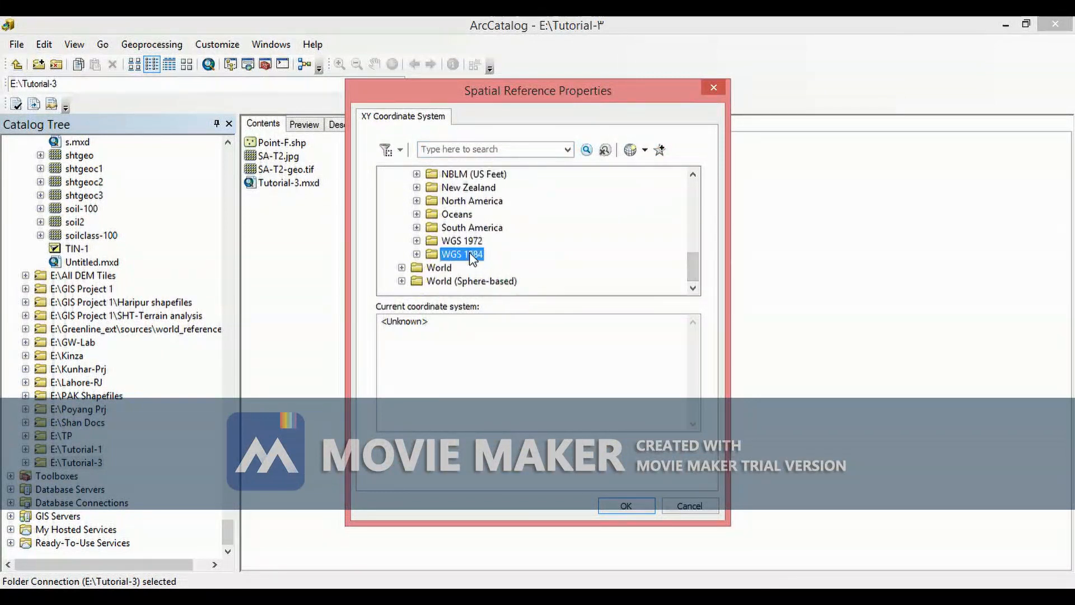
{"action": "double_click", "coordinate": [471, 254]}
{"action": "double_click", "coordinate": [496, 269]}
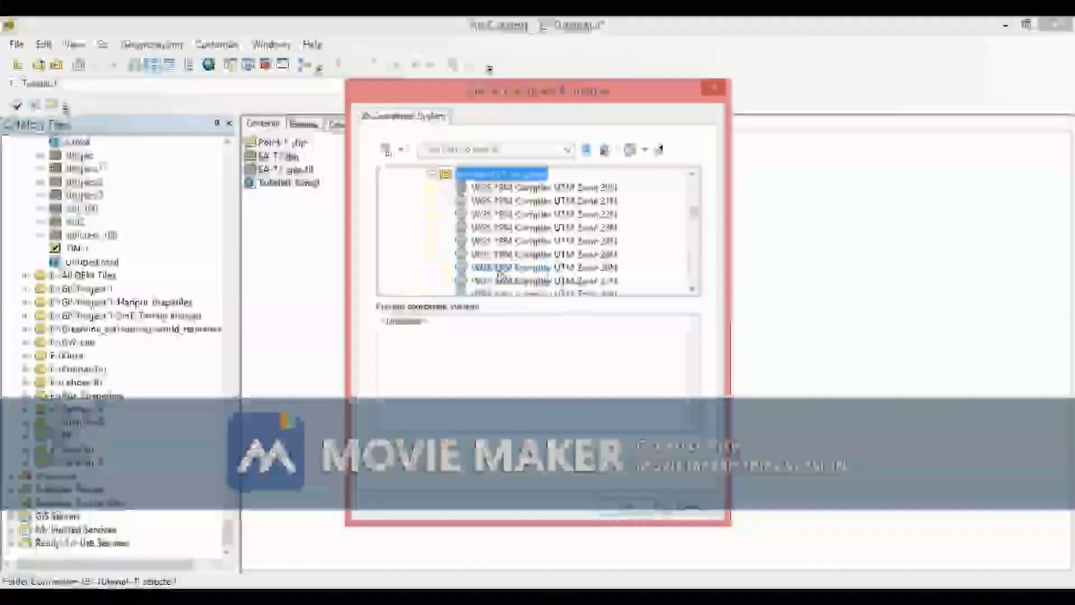
{"action": "left_click_drag", "start_coordinate": [693, 215], "coordinate": [692, 268]}
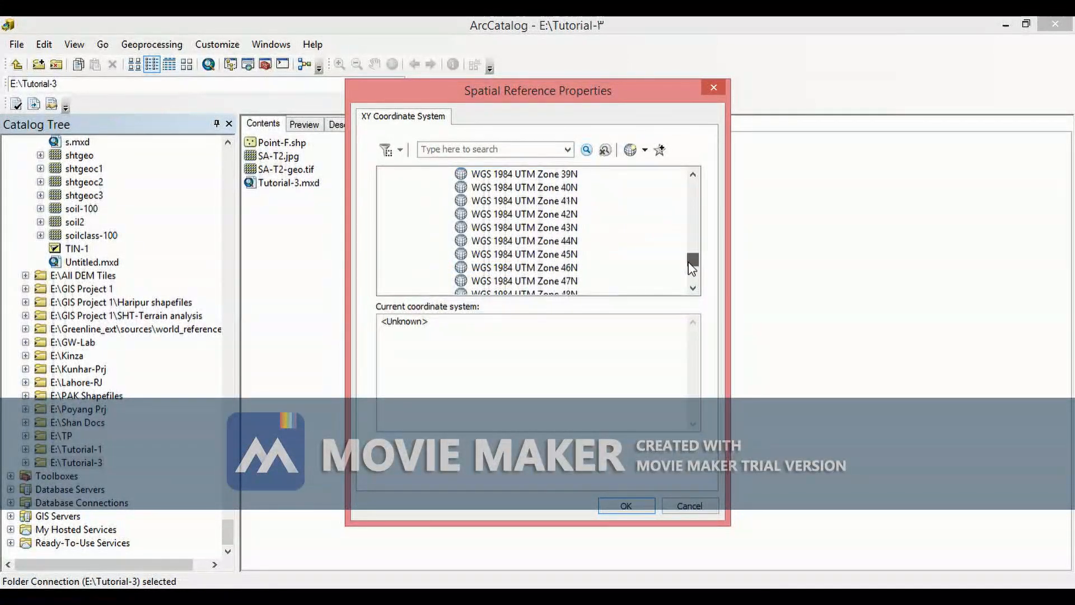
{"action": "left_click", "coordinate": [575, 230]}
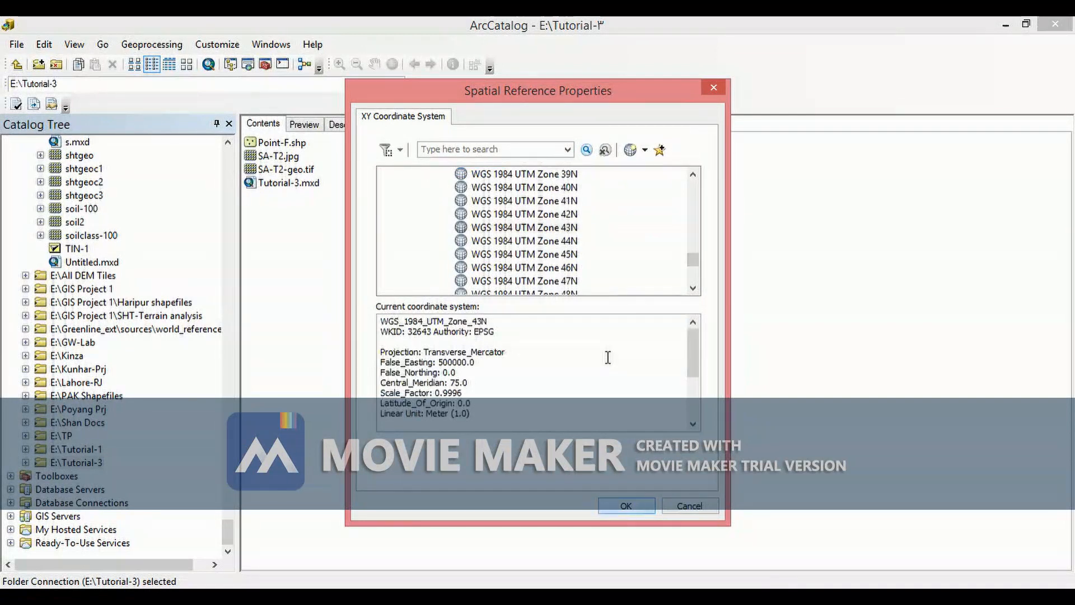
{"action": "left_click", "coordinate": [626, 506]}
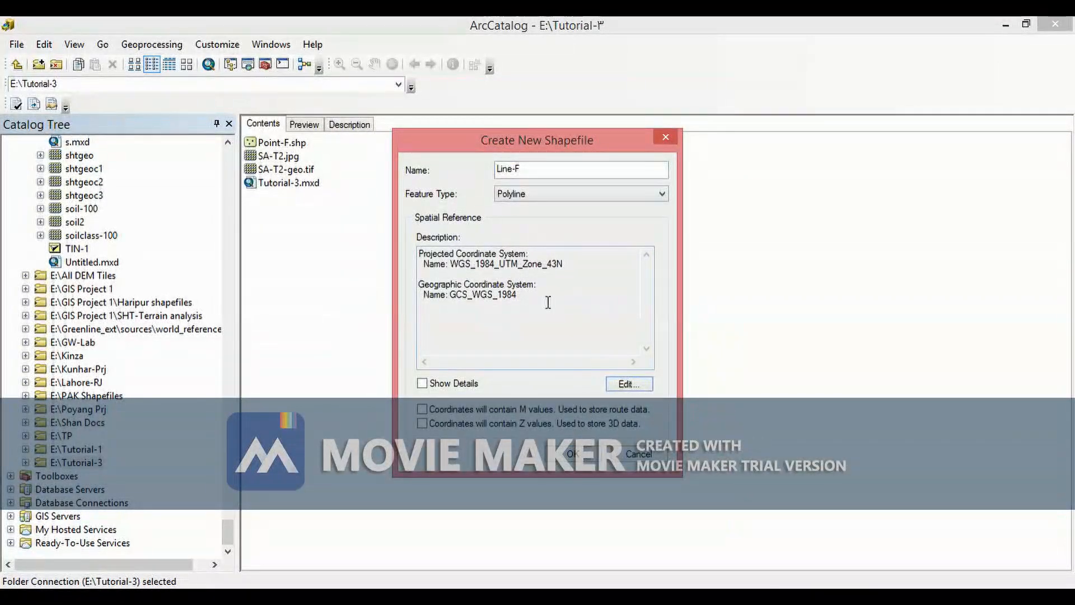
{"action": "left_click", "coordinate": [565, 455]}
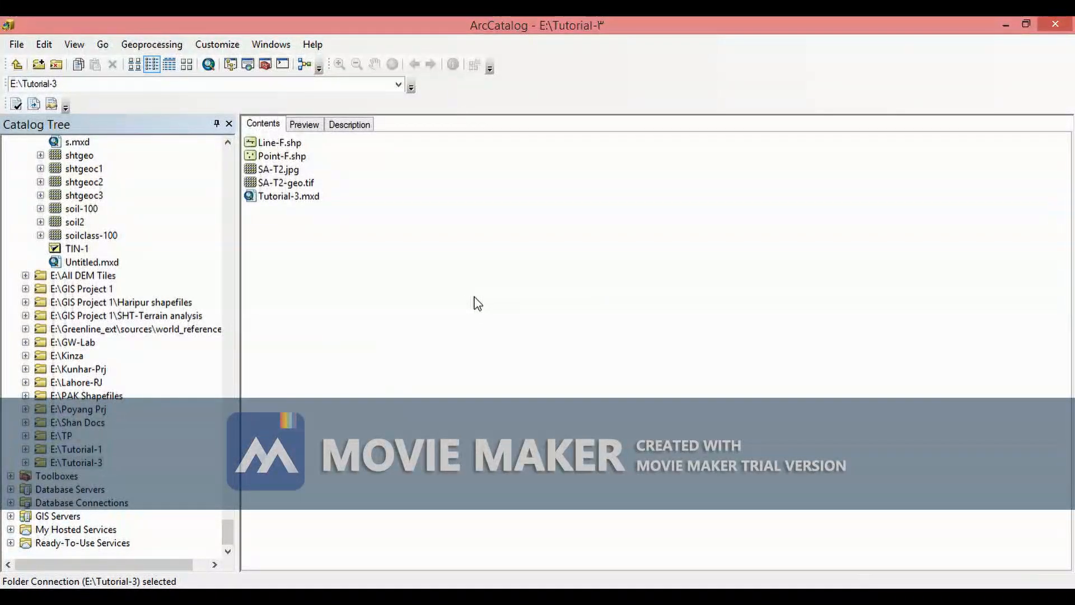
- Start a new polygon shapefile in the E:\Tutorial-3 folder and name it Poly-F
{"action": "right_click", "coordinate": [499, 261]}
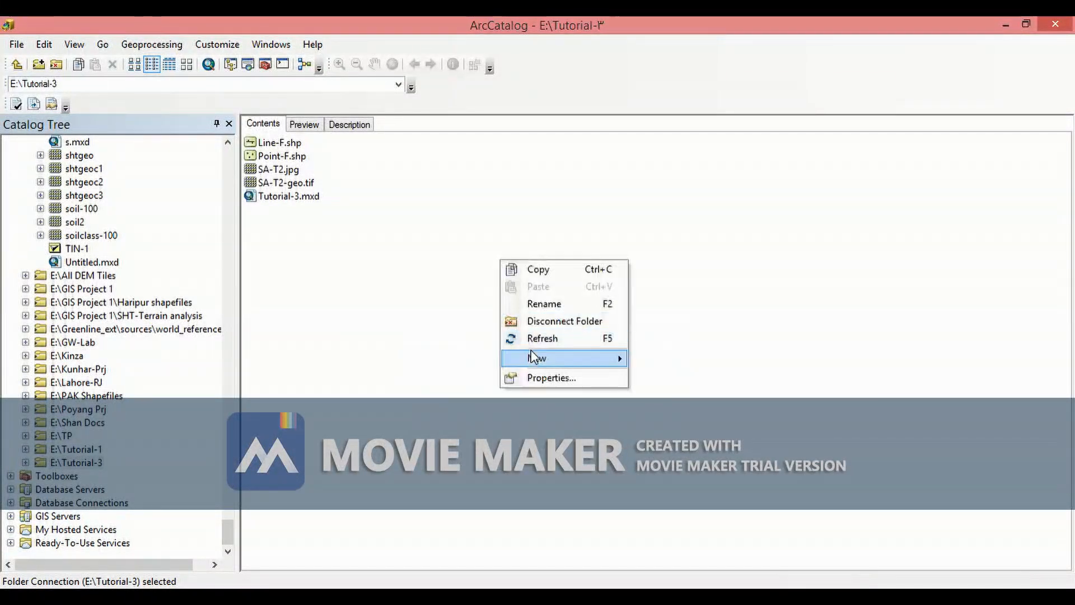
{"action": "mouse_move", "coordinate": [531, 353]}
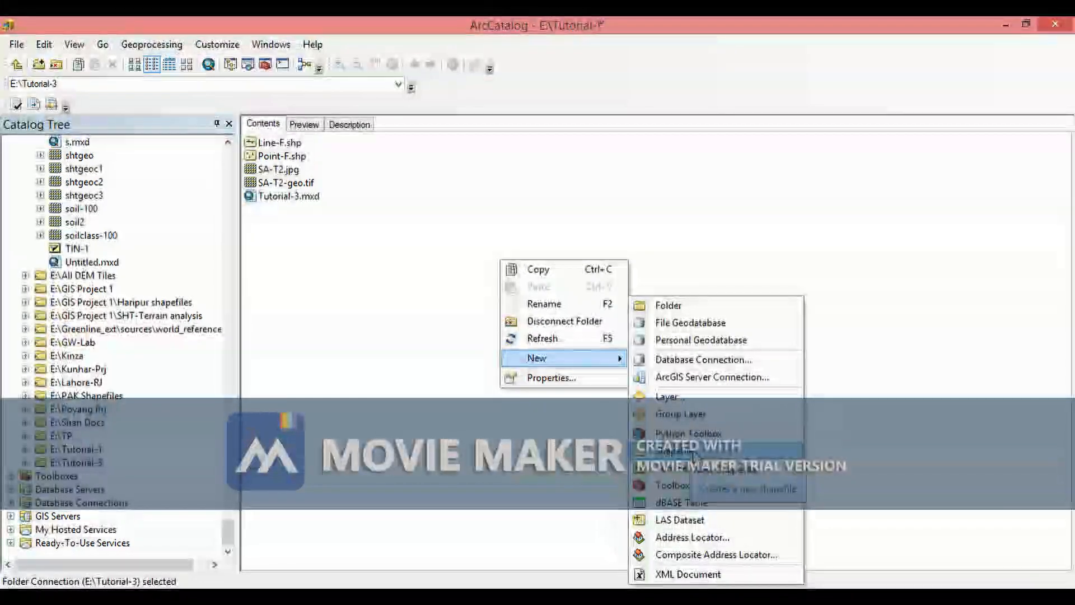
{"action": "left_click", "coordinate": [694, 451]}
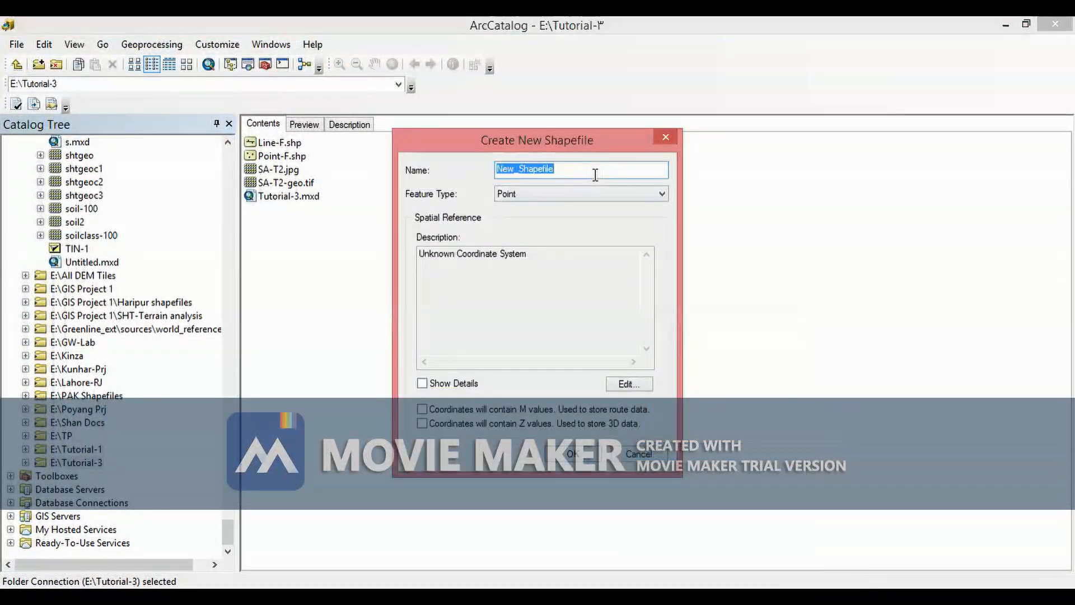
{"action": "left_click", "coordinate": [600, 193]}
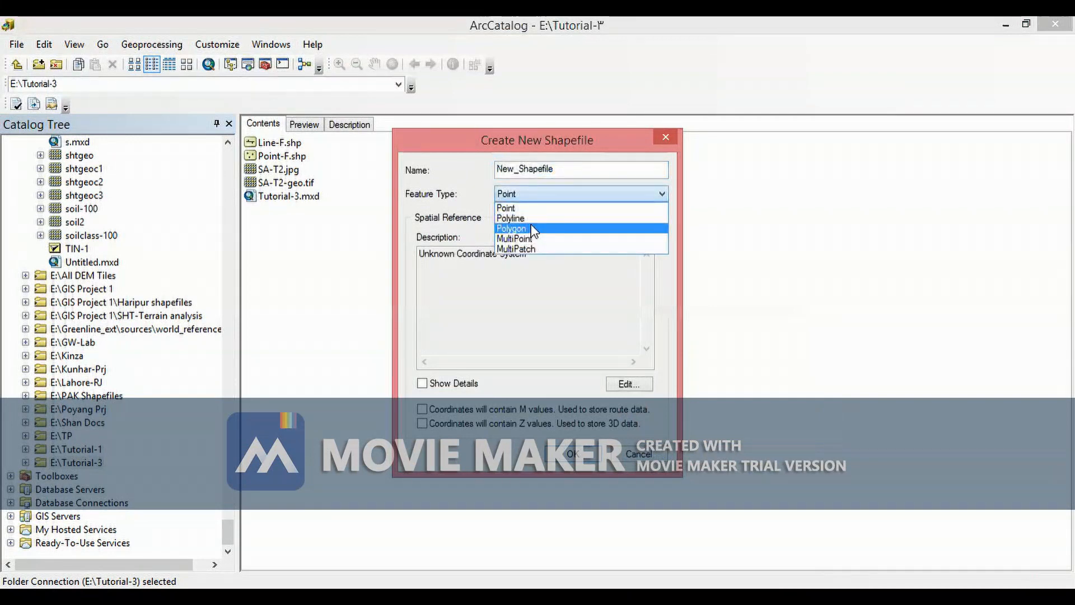
{"action": "left_click", "coordinate": [532, 230]}
{"action": "left_click_drag", "start_coordinate": [560, 170], "coordinate": [488, 173]}
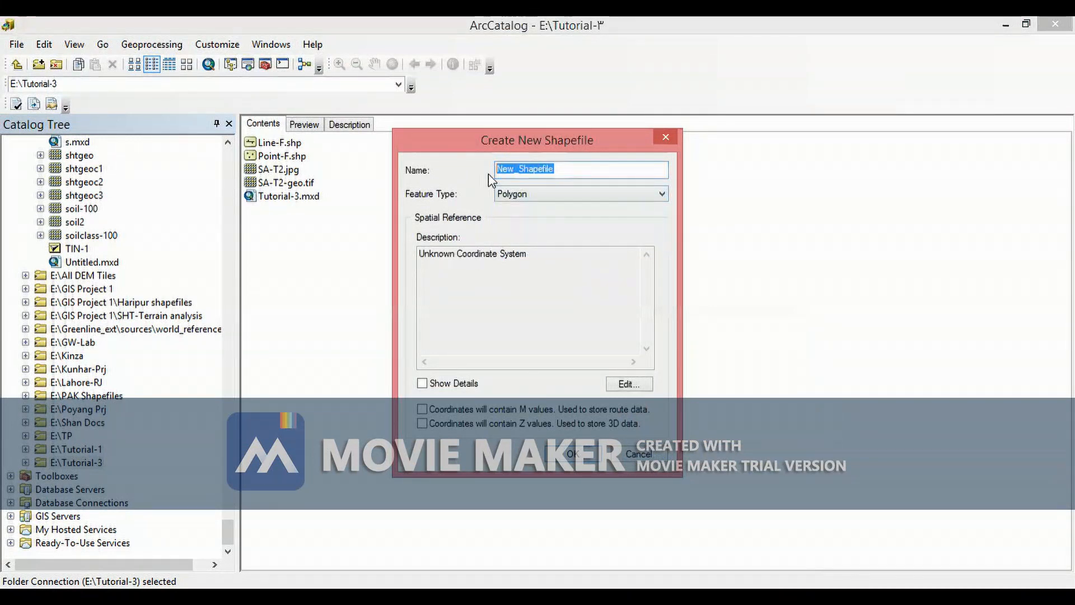
{"action": "type", "text": "Poly-F"}
- Assign the projected coordinate system WGS 1984 UTM Zone 43N to the Poly-F shapefile and create it
{"action": "left_click", "coordinate": [621, 384]}
{"action": "left_click", "coordinate": [401, 203]}
{"action": "double_click", "coordinate": [401, 203]}
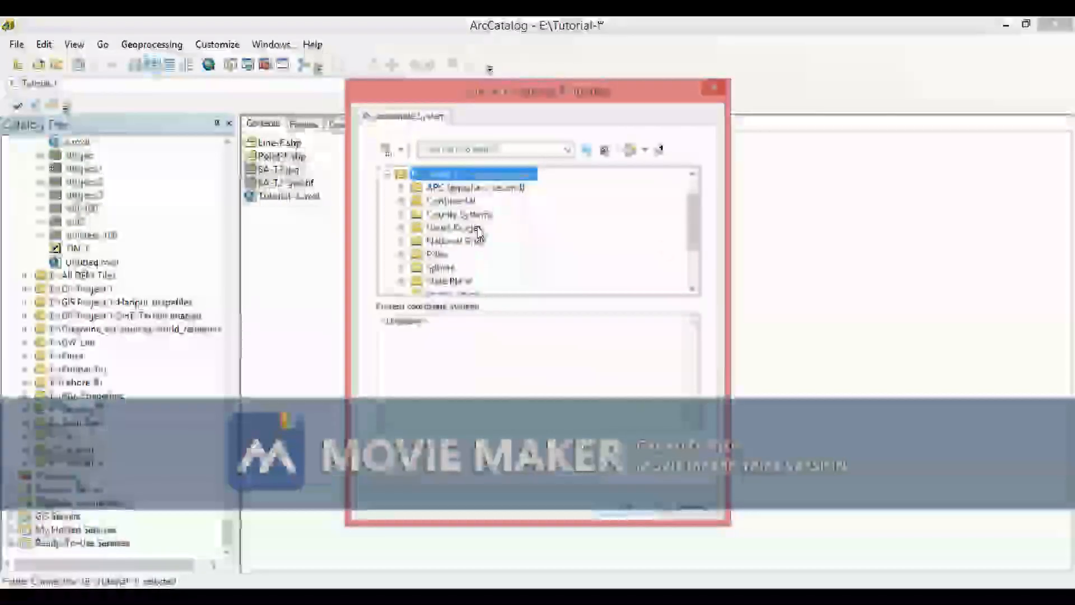
{"action": "left_click_drag", "start_coordinate": [694, 223], "coordinate": [701, 282]}
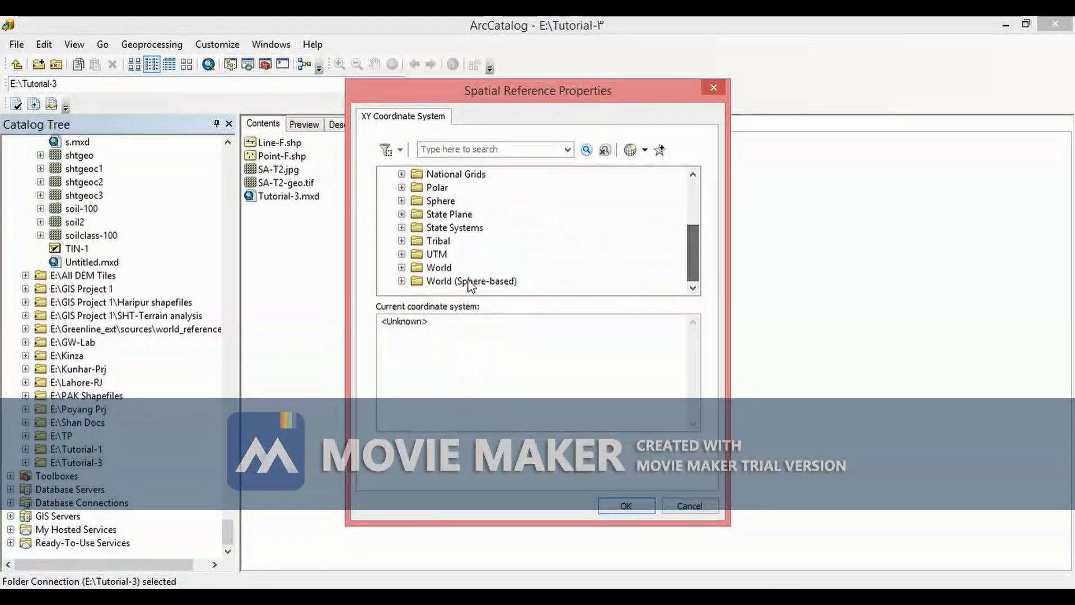
{"action": "double_click", "coordinate": [439, 255]}
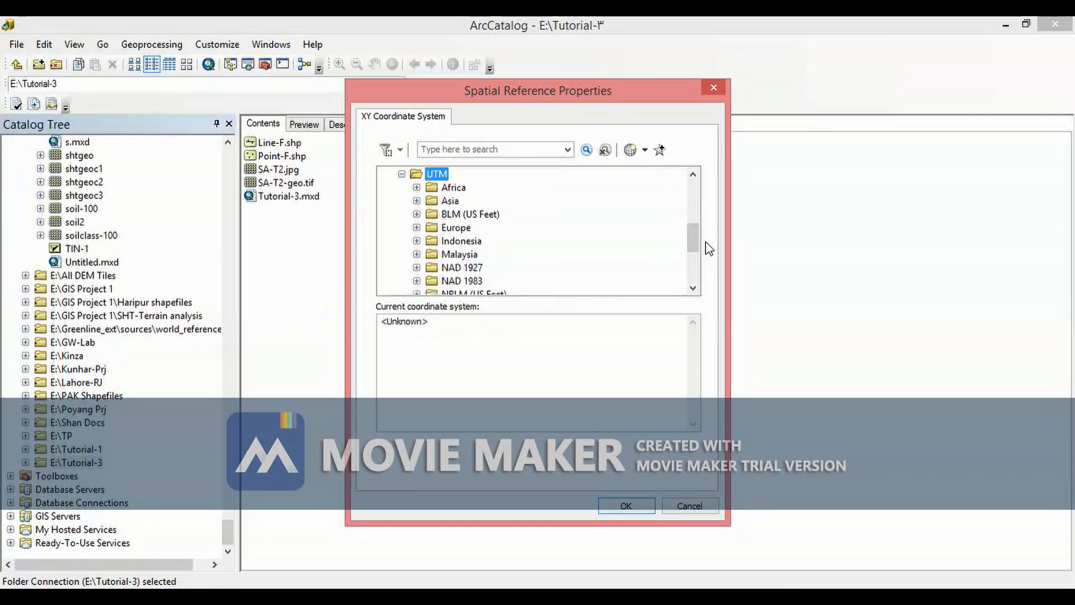
{"action": "left_click_drag", "start_coordinate": [695, 254], "coordinate": [694, 273]}
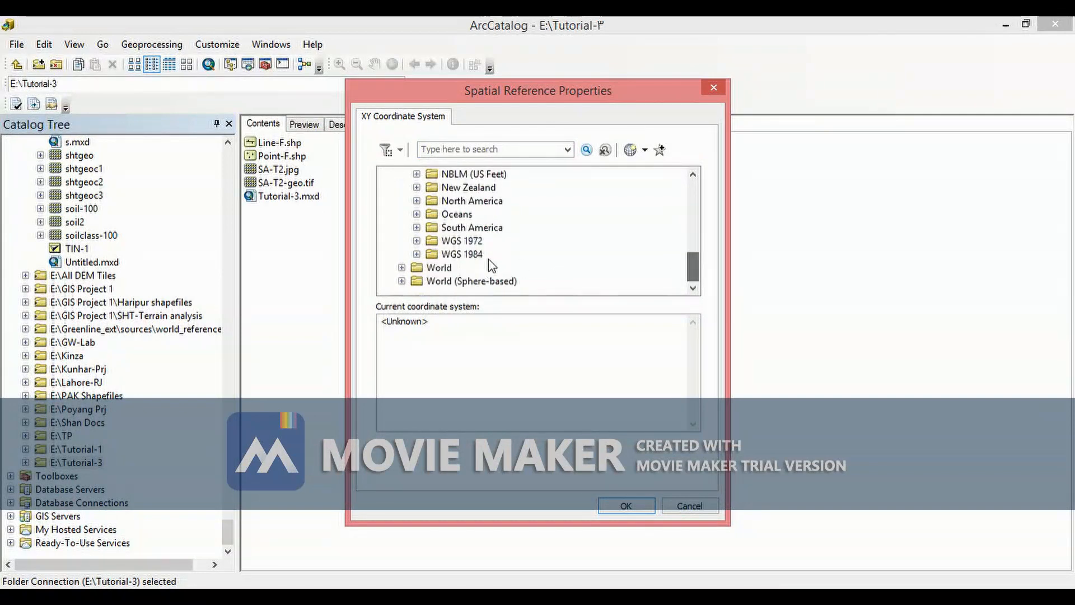
{"action": "double_click", "coordinate": [476, 255]}
{"action": "double_click", "coordinate": [507, 267]}
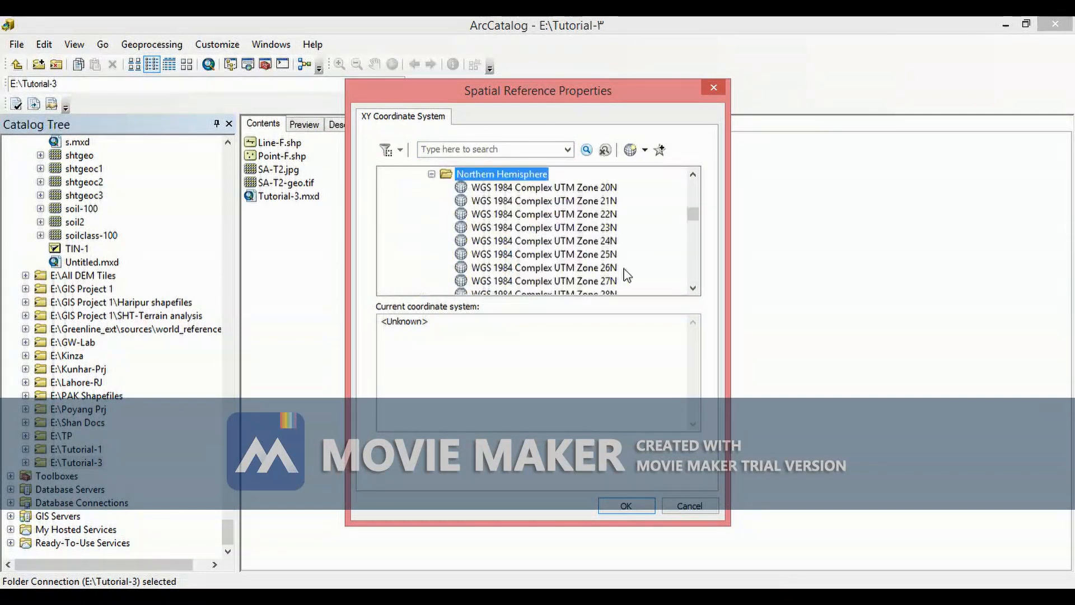
{"action": "left_click_drag", "start_coordinate": [694, 221], "coordinate": [698, 268]}
{"action": "left_click", "coordinate": [563, 214]}
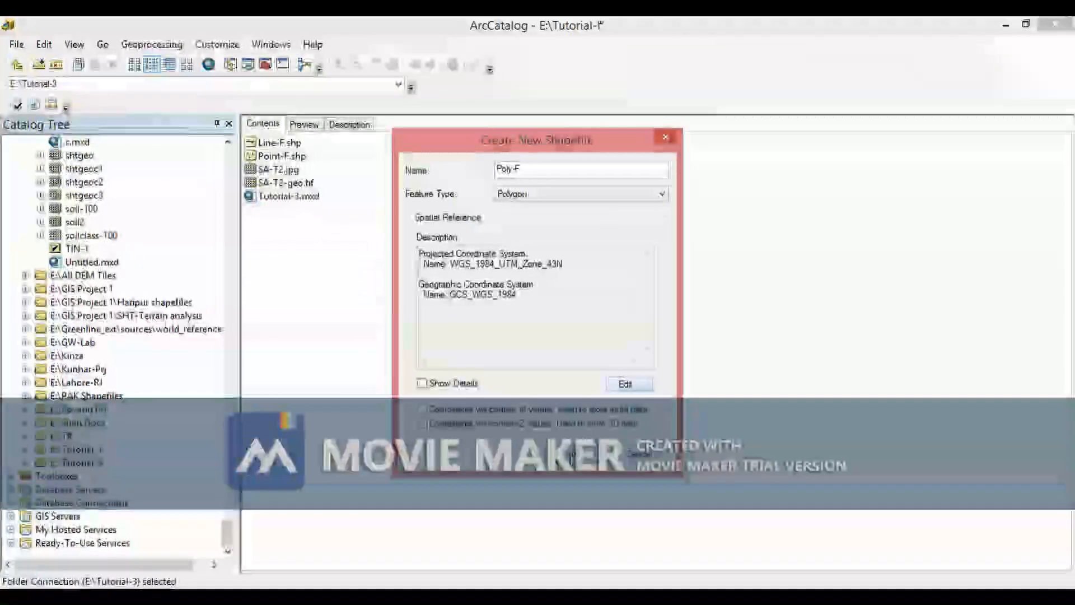
{"action": "left_click", "coordinate": [573, 455]}
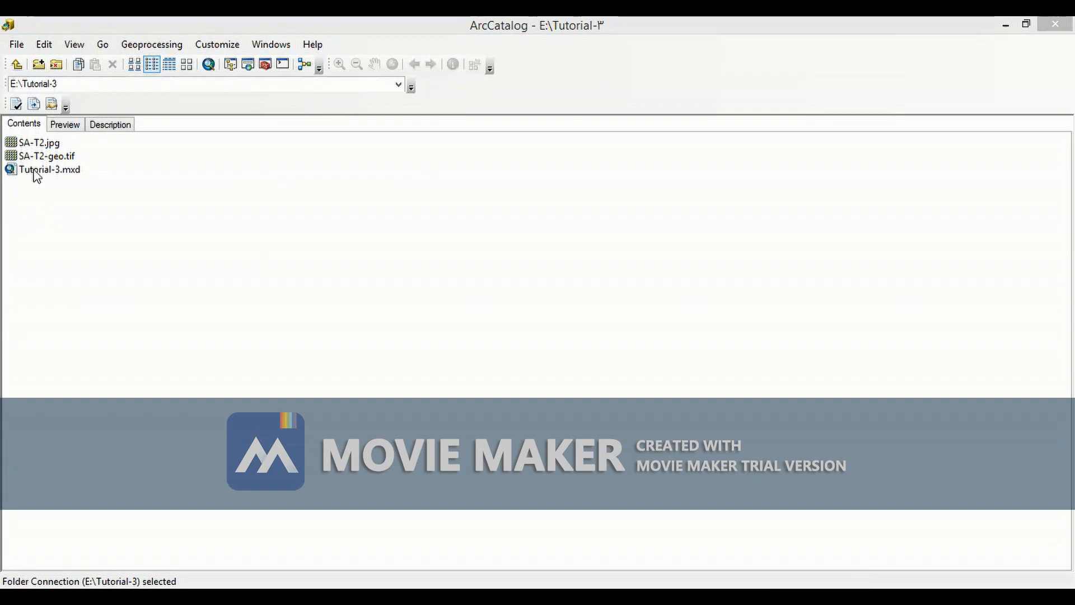
- Look for the Tutorial-3 folder on the E: drive among the folders available for connection, and leave without connecting
{"action": "left_click", "coordinate": [399, 84]}
{"action": "left_click", "coordinate": [79, 79]}
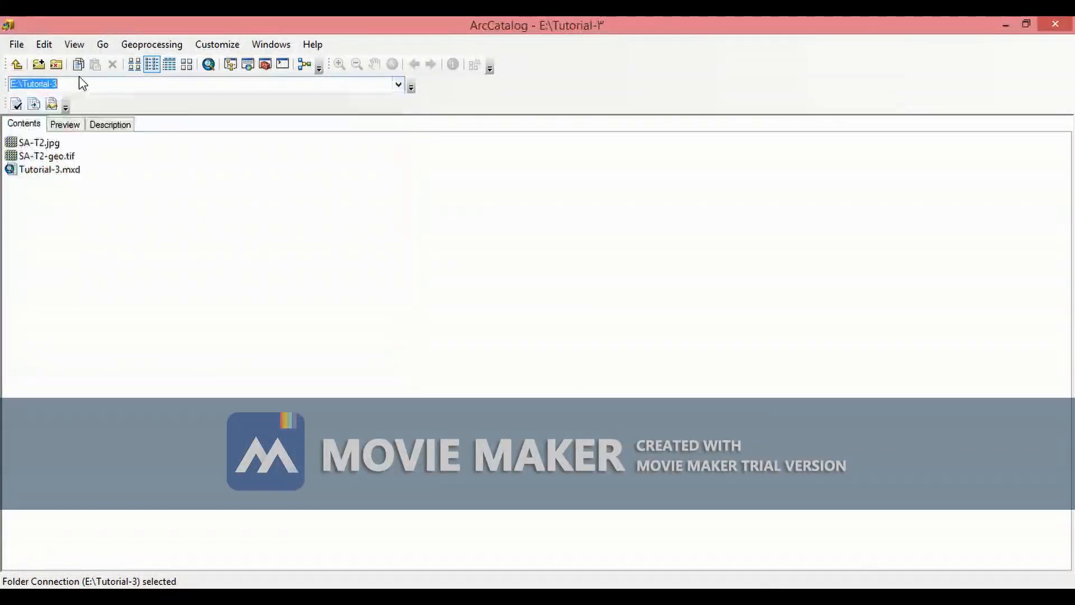
{"action": "left_click", "coordinate": [37, 65]}
{"action": "double_click", "coordinate": [485, 323]}
{"action": "double_click", "coordinate": [500, 475]}
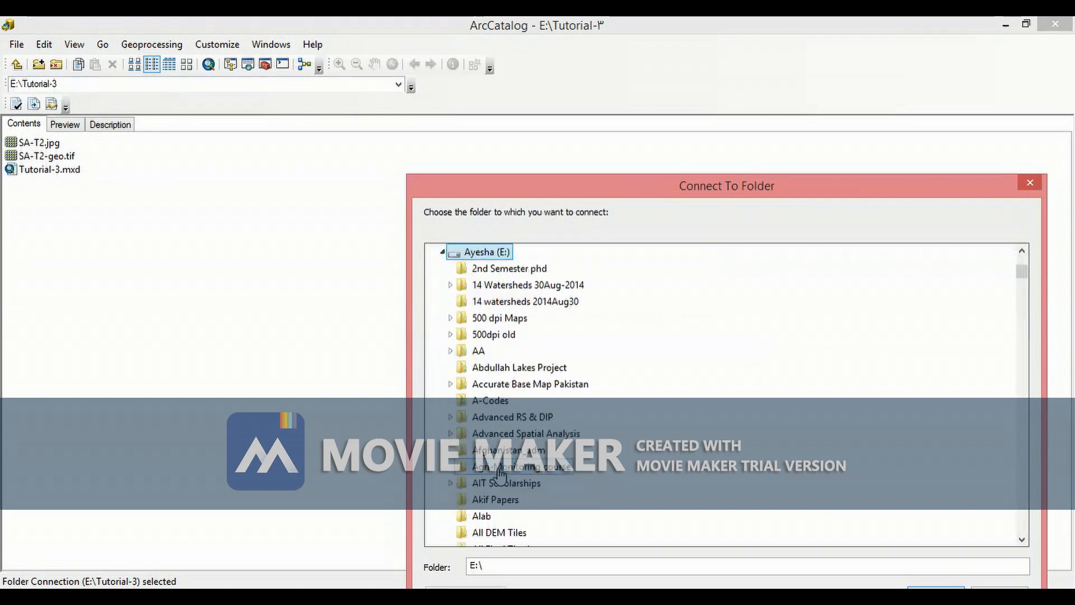
{"action": "left_click_drag", "start_coordinate": [1022, 271], "coordinate": [1022, 296]}
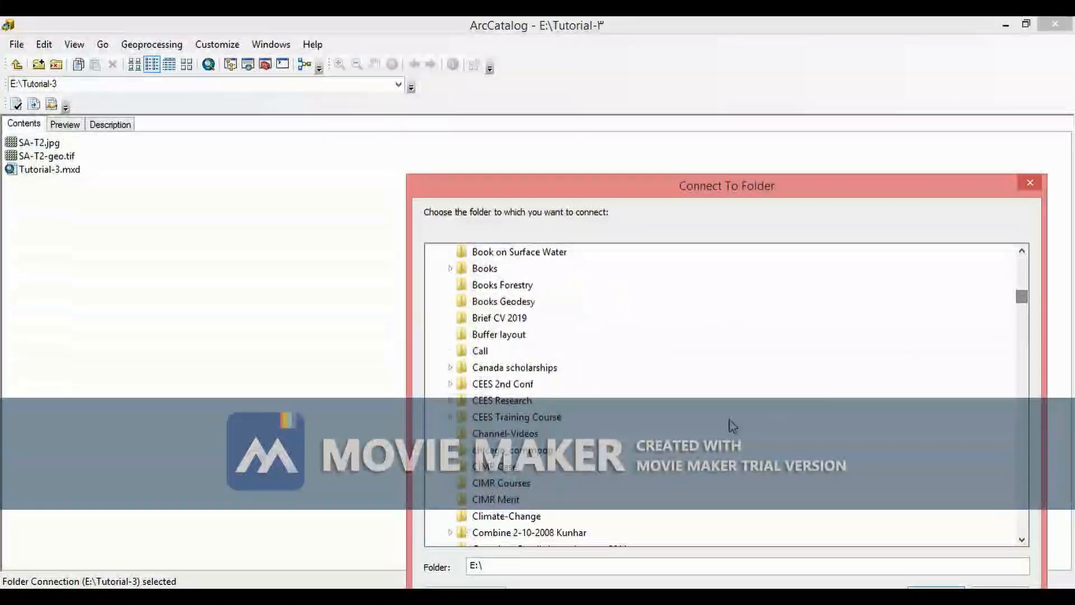
{"action": "left_click", "coordinate": [730, 420]}
{"action": "key", "text": "t"}
{"action": "key", "text": "t"}
{"action": "key", "text": "t"}
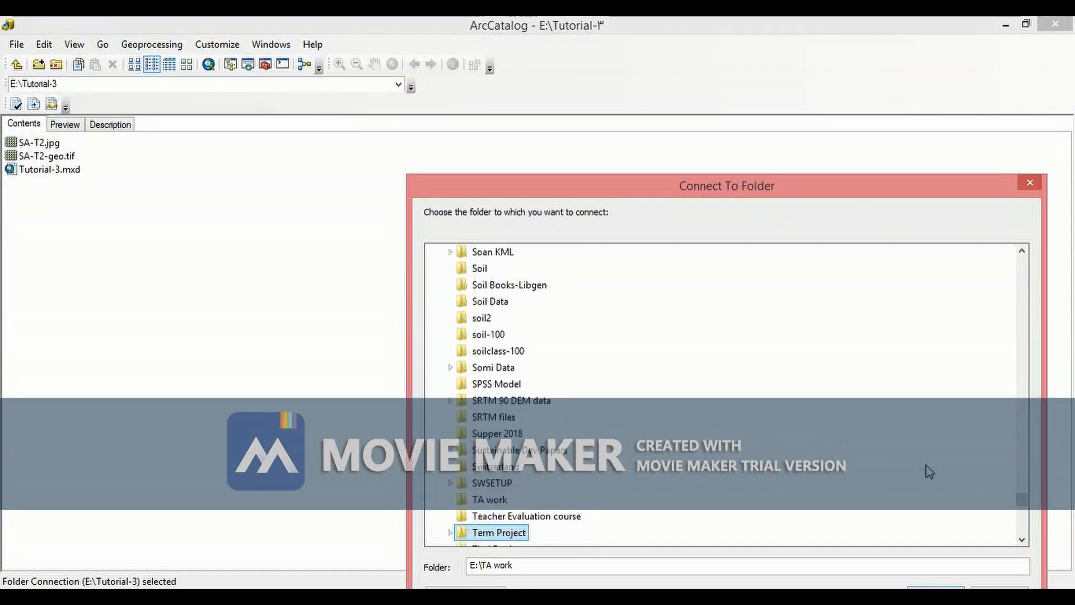
{"action": "key", "text": "t"}
{"action": "left_click", "coordinate": [1022, 539]}
{"action": "left_click", "coordinate": [1022, 539]}
{"action": "left_click", "coordinate": [1022, 540]}
{"action": "left_click", "coordinate": [1022, 540]}
{"action": "left_click", "coordinate": [1022, 539]}
{"action": "left_click", "coordinate": [1022, 539]}
{"action": "left_click", "coordinate": [1022, 539]}
{"action": "left_click", "coordinate": [1022, 539]}
{"action": "left_click", "coordinate": [1022, 540]}
{"action": "left_click", "coordinate": [1022, 540]}
{"action": "left_click", "coordinate": [1022, 539]}
{"action": "left_click", "coordinate": [1022, 539]}
{"action": "left_click", "coordinate": [1022, 539]}
{"action": "left_click", "coordinate": [1022, 540]}
{"action": "left_click", "coordinate": [1022, 539]}
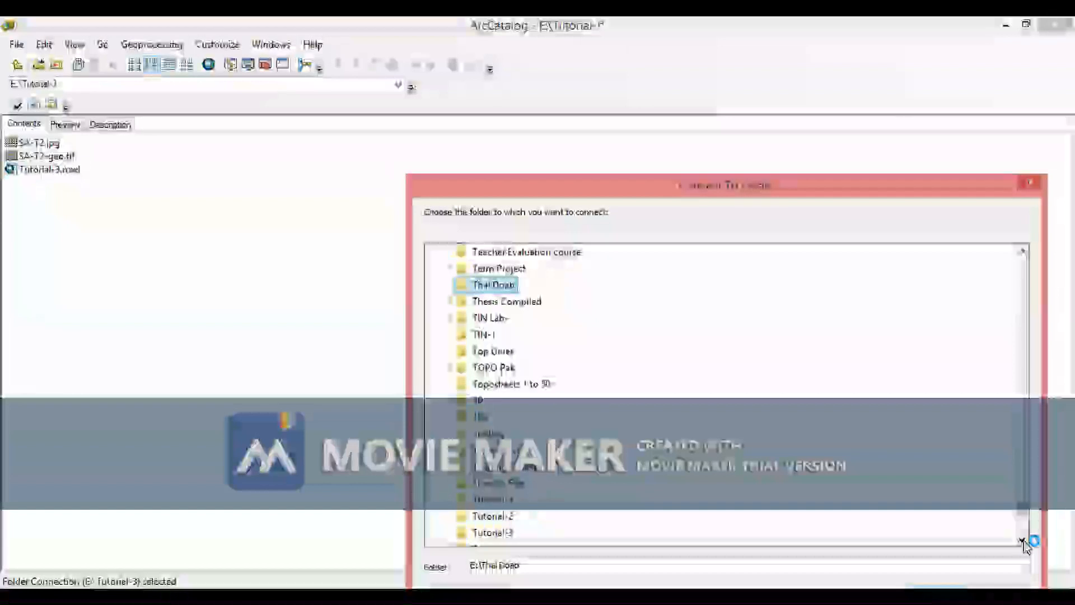
{"action": "left_click", "coordinate": [1022, 539]}
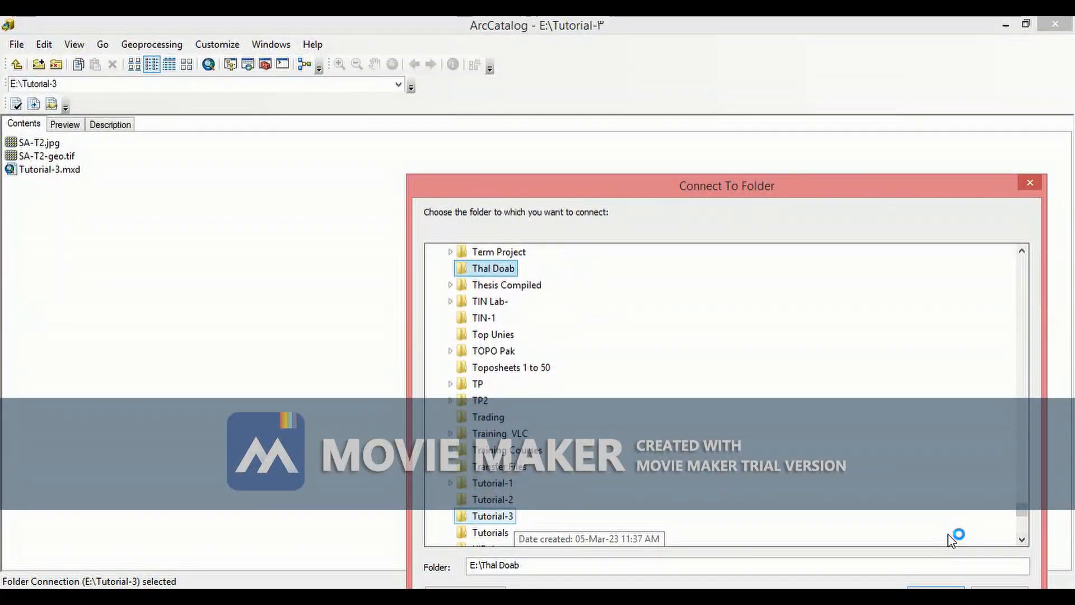
{"action": "left_click_drag", "start_coordinate": [653, 191], "coordinate": [640, 171]}
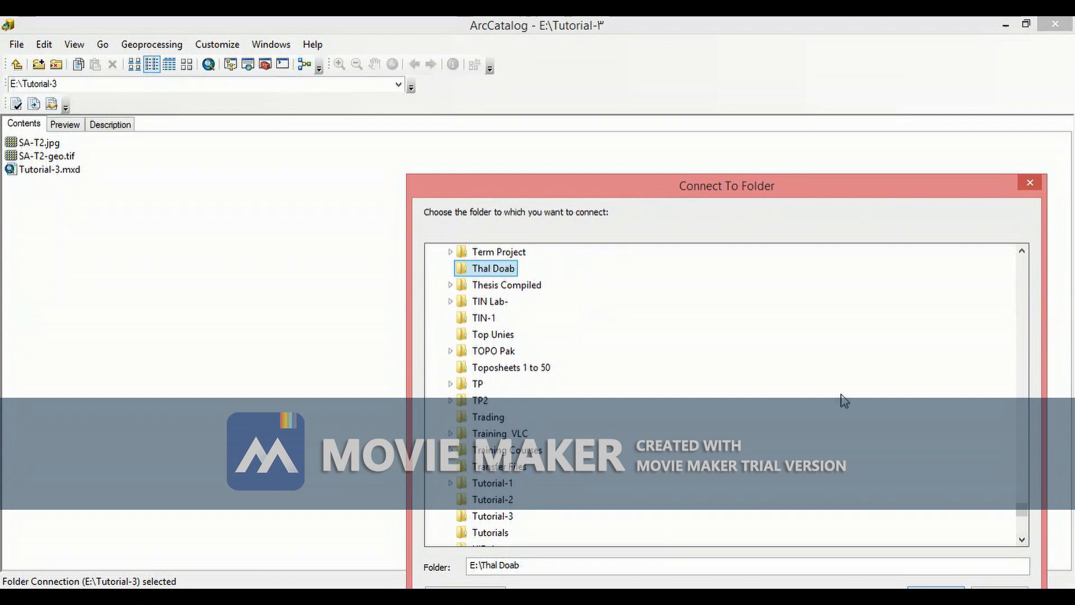
{"action": "left_click", "coordinate": [985, 576]}
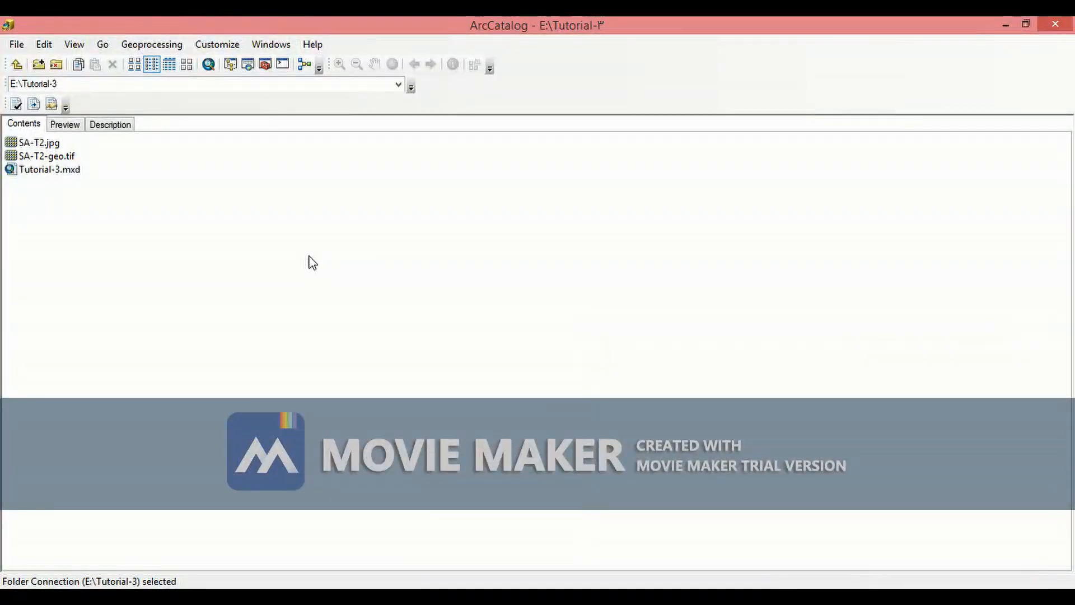
- Reopen the Catalog Tree window so the connected folders can be browsed beside the Tutorial-3 contents
{"action": "right_click", "coordinate": [347, 274]}
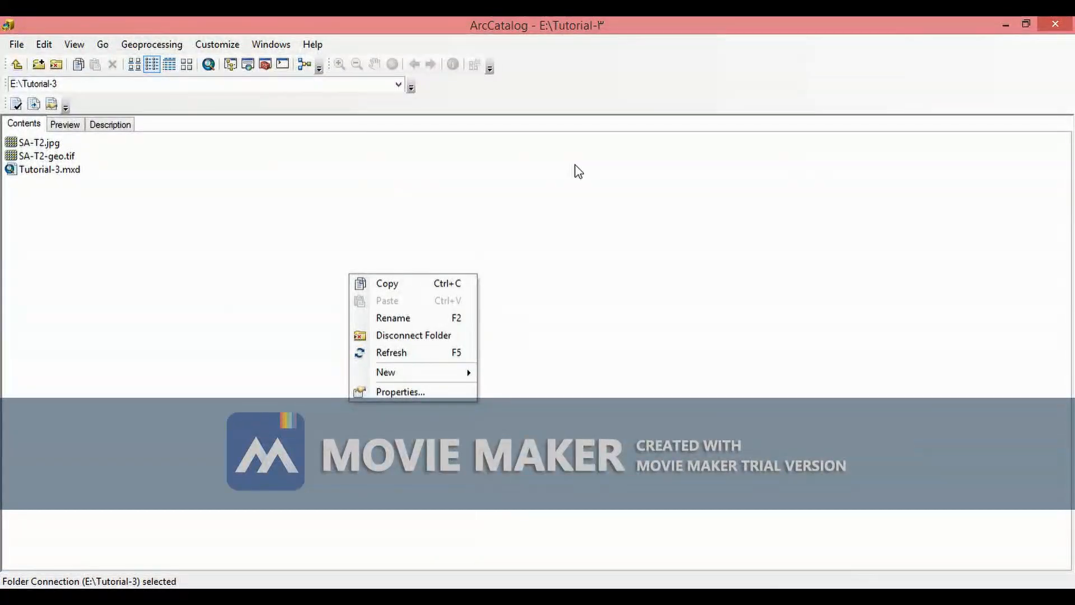
{"action": "left_click", "coordinate": [271, 46]}
{"action": "left_click", "coordinate": [270, 49]}
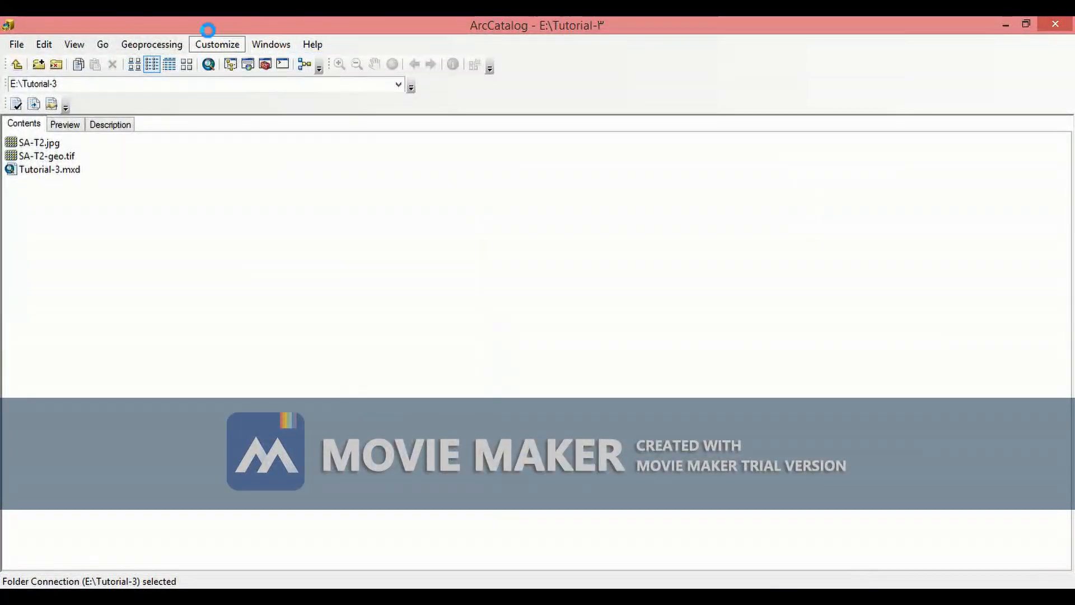
{"action": "left_click", "coordinate": [230, 49]}
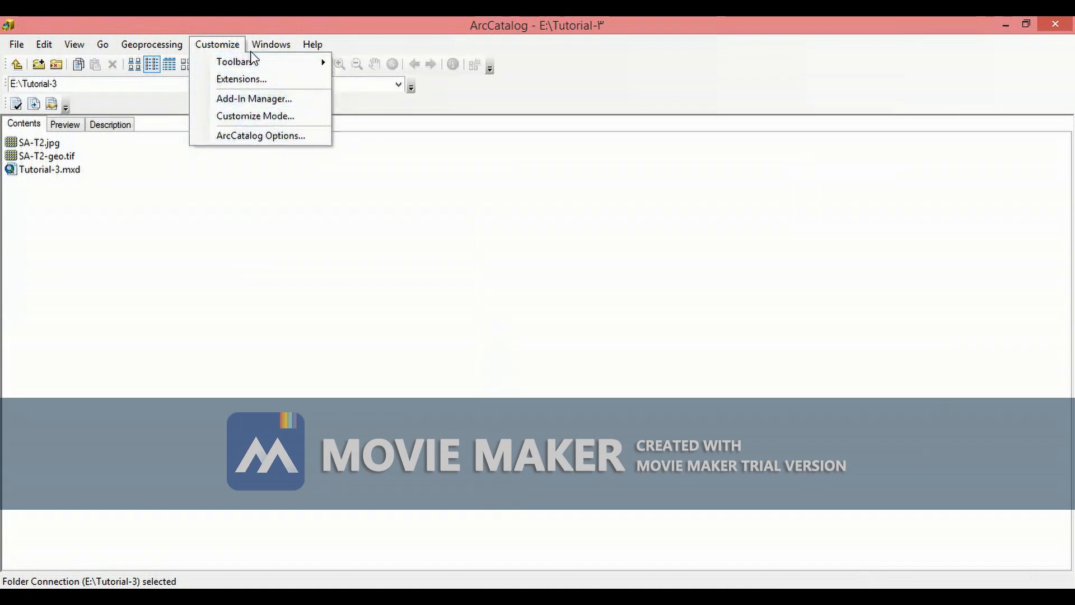
{"action": "left_click", "coordinate": [266, 50]}
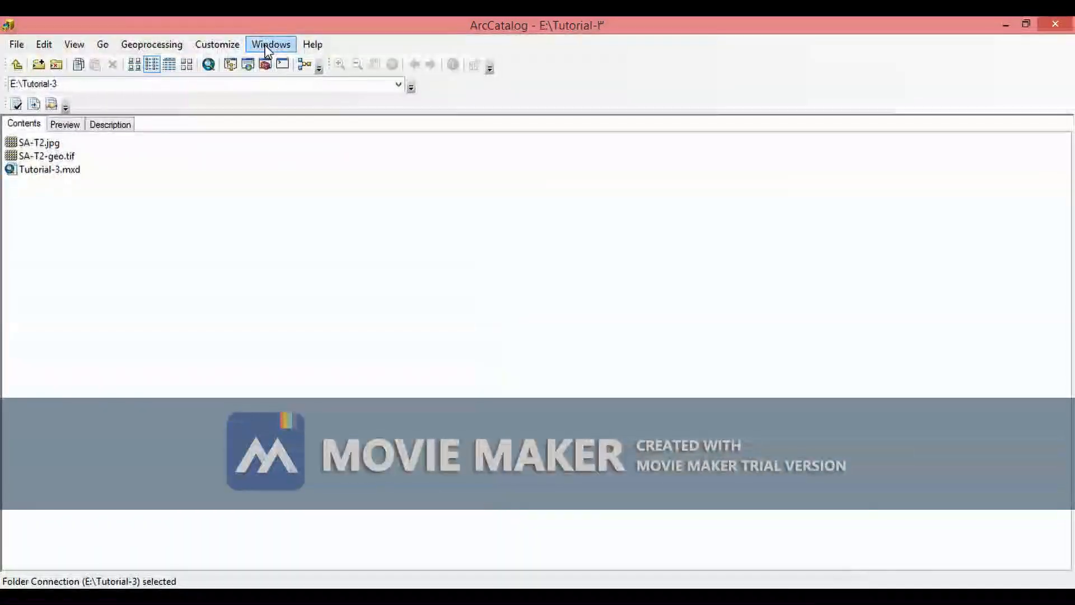
{"action": "left_click", "coordinate": [269, 47]}
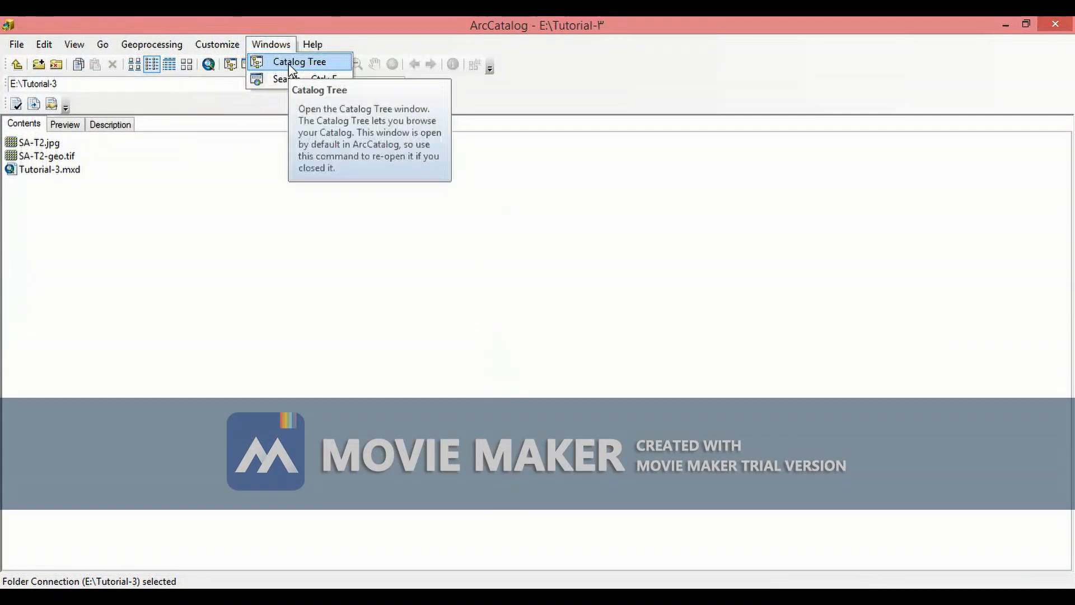
{"action": "left_click", "coordinate": [288, 63]}
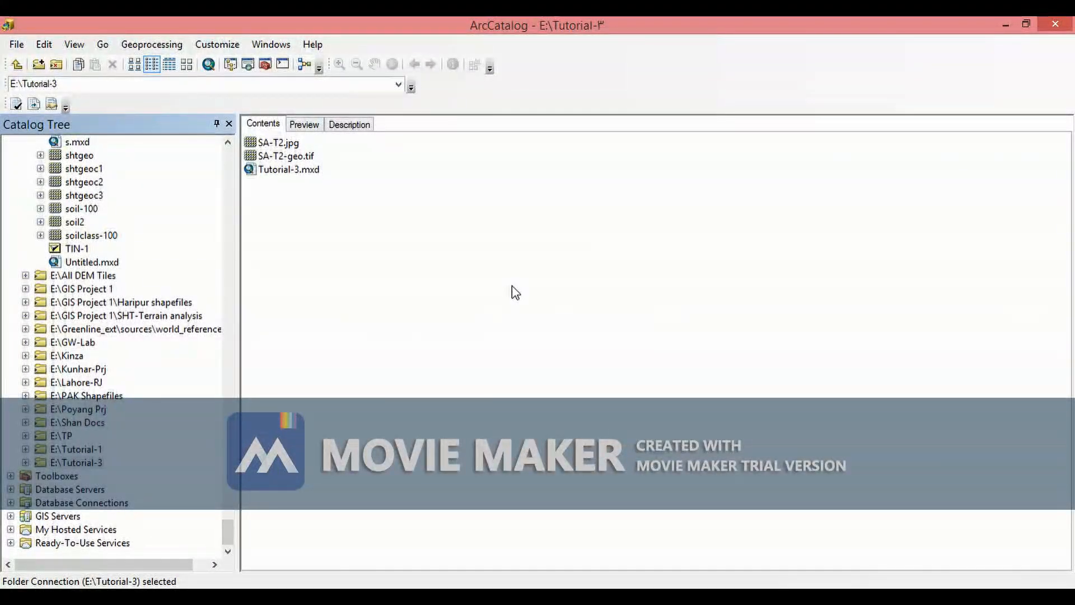
- Start a new point shapefile in the E:\Tutorial-3 folder and name it Point-F
{"action": "right_click", "coordinate": [511, 287]}
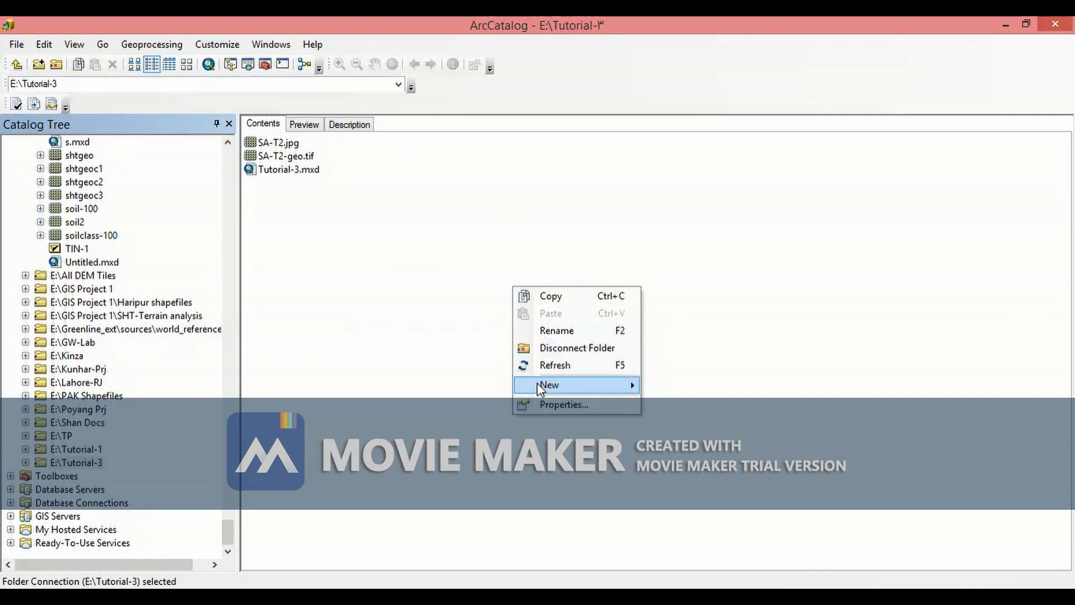
{"action": "mouse_move", "coordinate": [538, 383]}
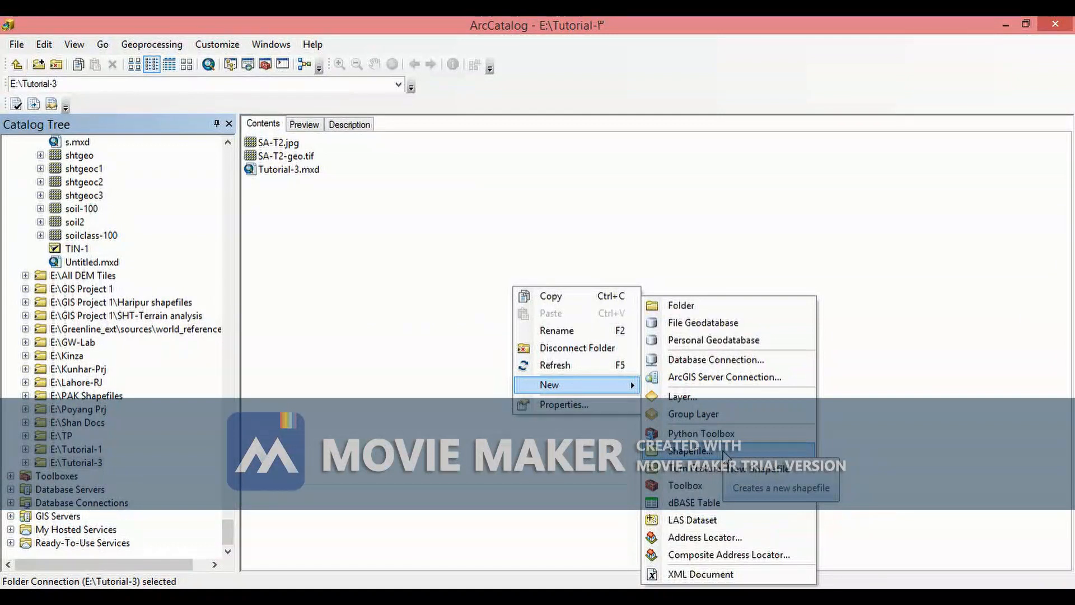
{"action": "left_click", "coordinate": [725, 455]}
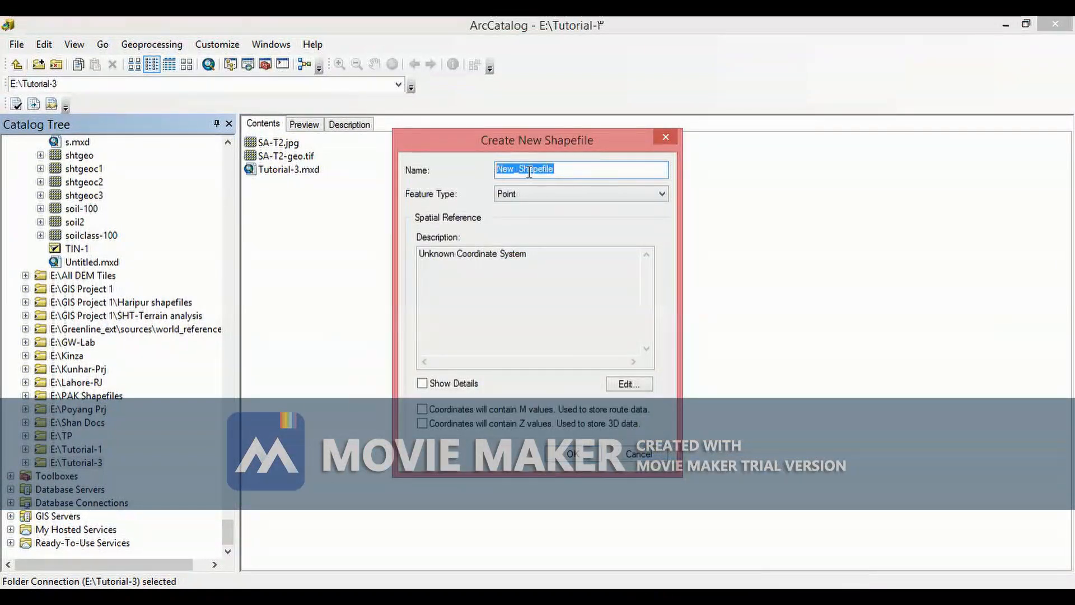
{"action": "left_click", "coordinate": [568, 172]}
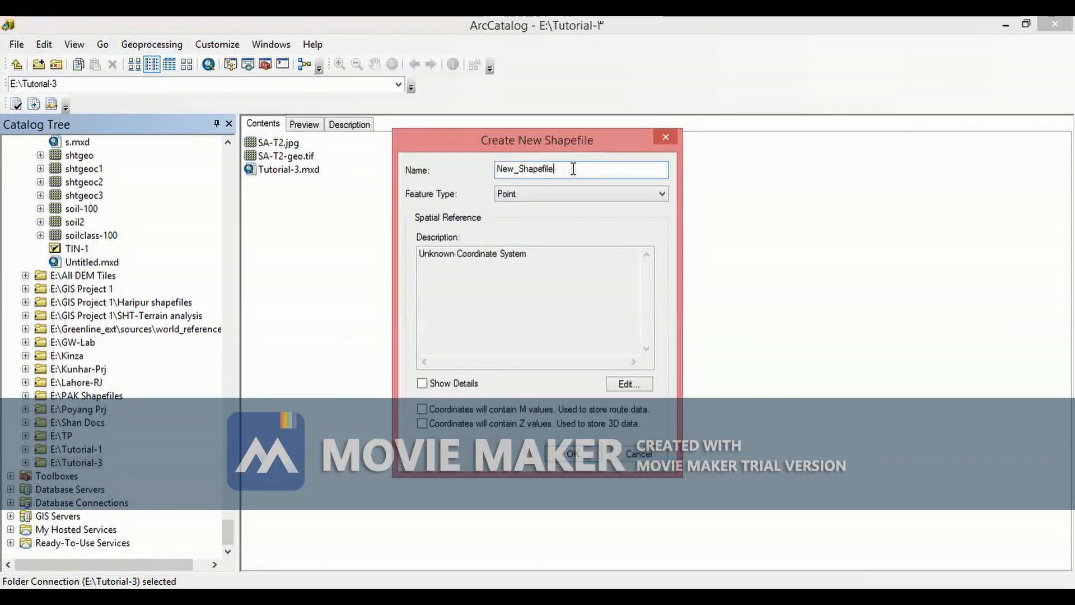
{"action": "left_click_drag", "start_coordinate": [572, 169], "coordinate": [497, 168]}
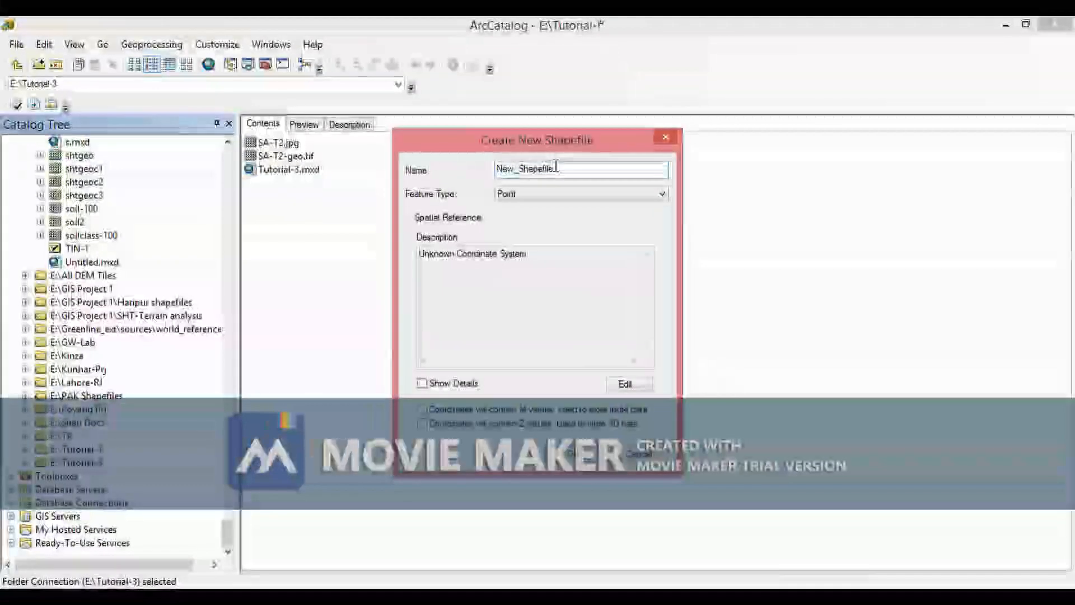
{"action": "type", "text": "Poin"}
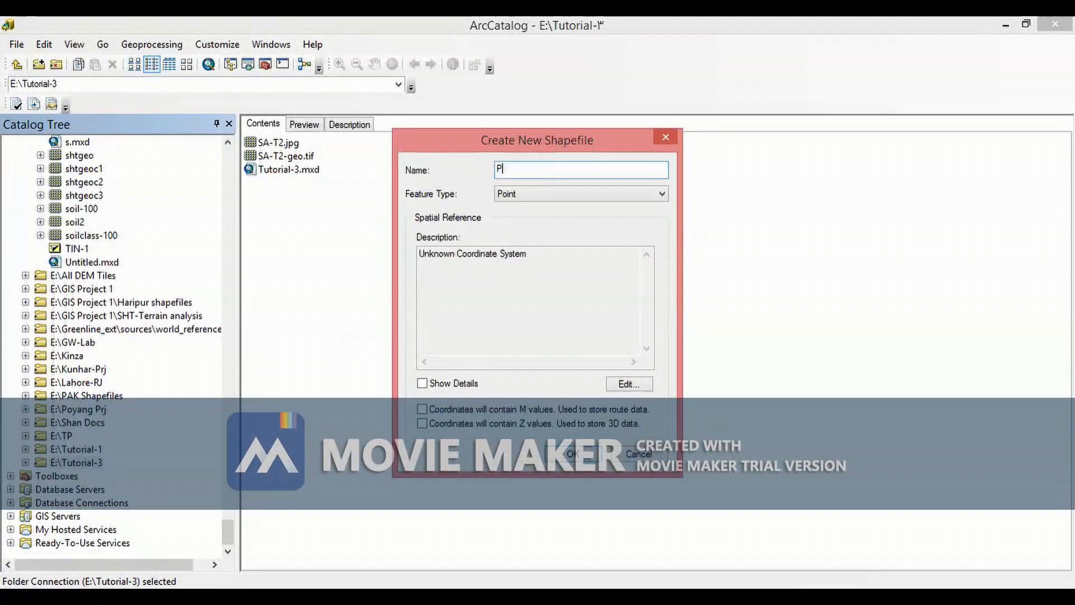
{"action": "type", "text": "t-F"}
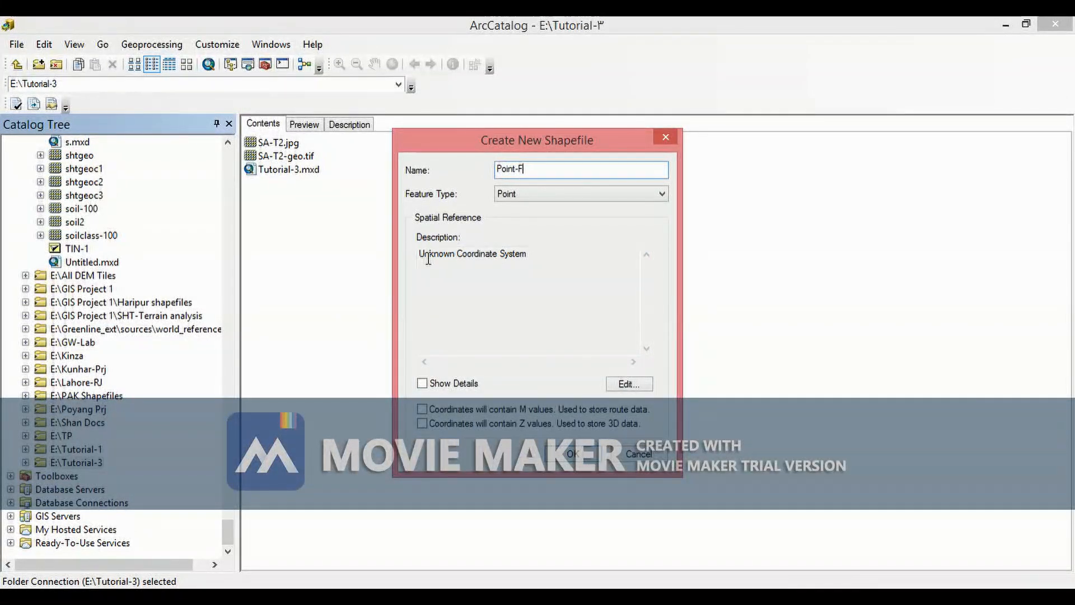
- Assign the projected coordinate system WGS 1984 UTM Zone 43N to the Point-F shapefile and create it
{"action": "left_click", "coordinate": [647, 382]}
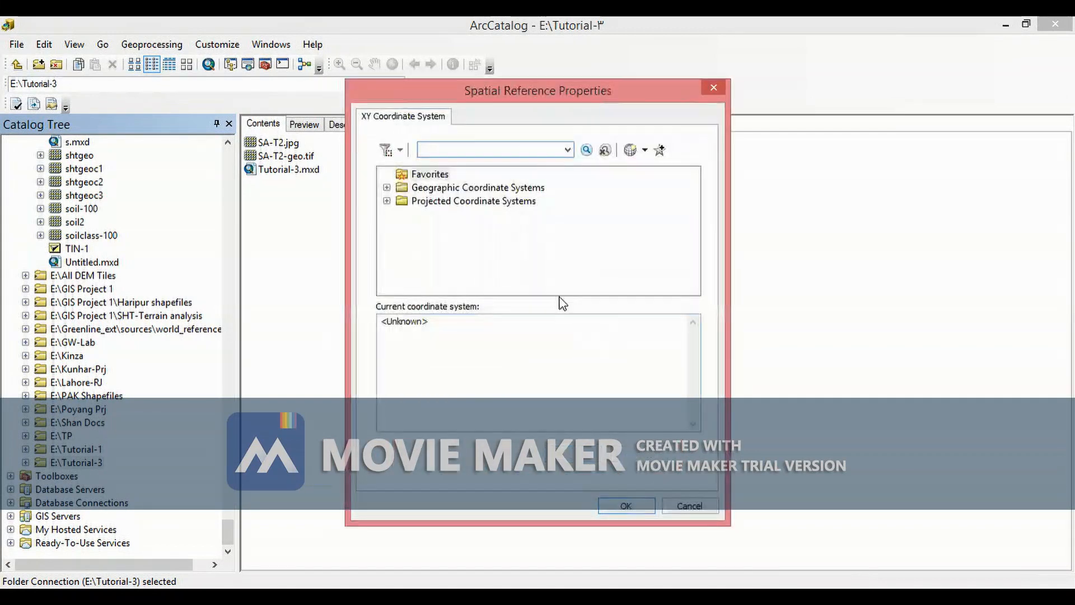
{"action": "double_click", "coordinate": [454, 202]}
{"action": "left_click_drag", "start_coordinate": [694, 213], "coordinate": [693, 254]}
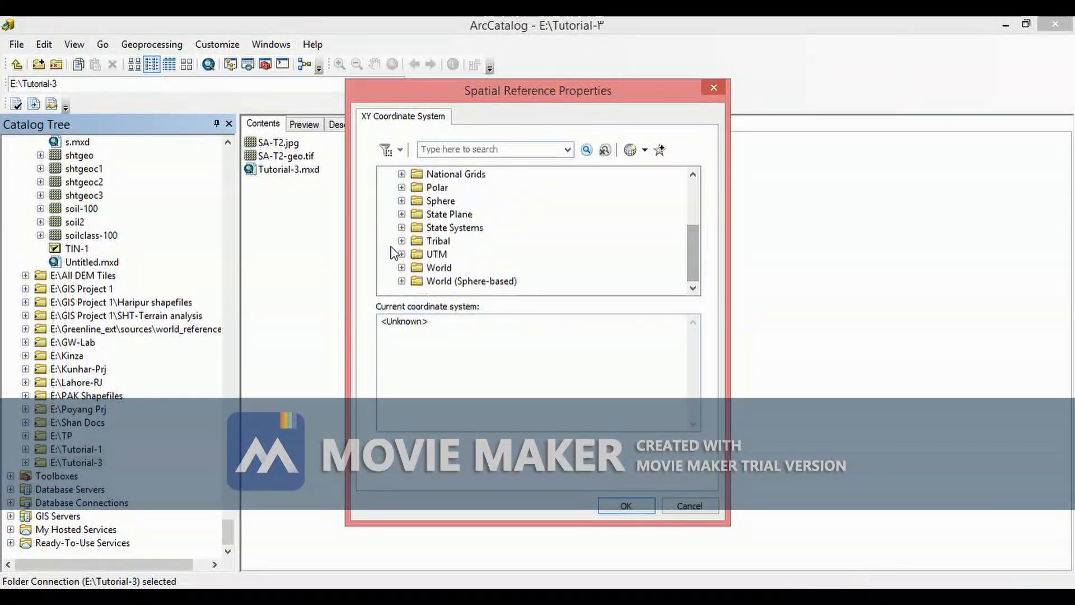
{"action": "double_click", "coordinate": [428, 258]}
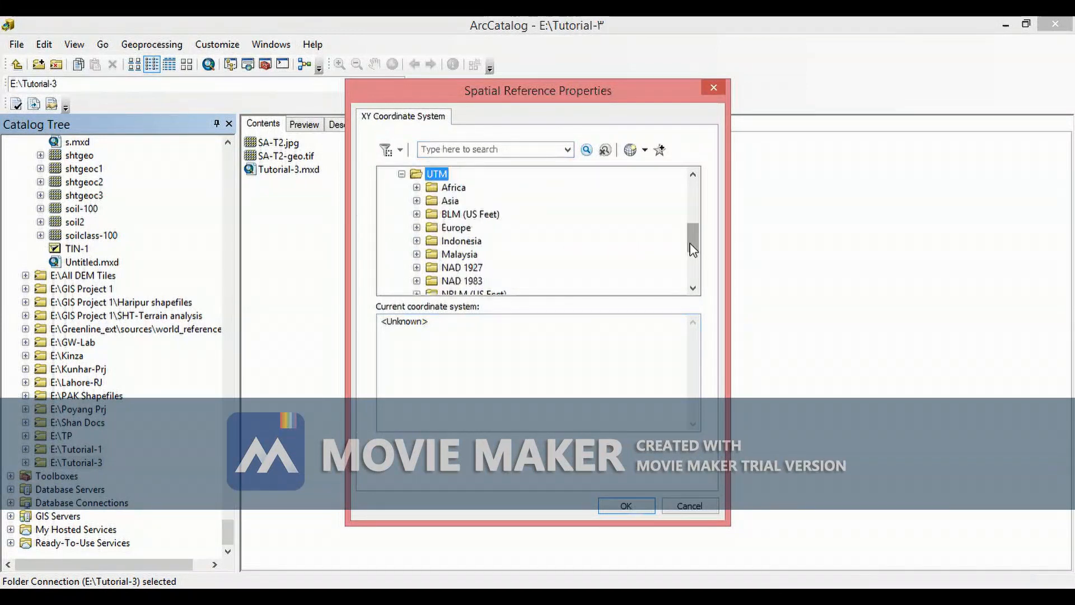
{"action": "left_click_drag", "start_coordinate": [695, 249], "coordinate": [694, 291]}
{"action": "double_click", "coordinate": [477, 253]}
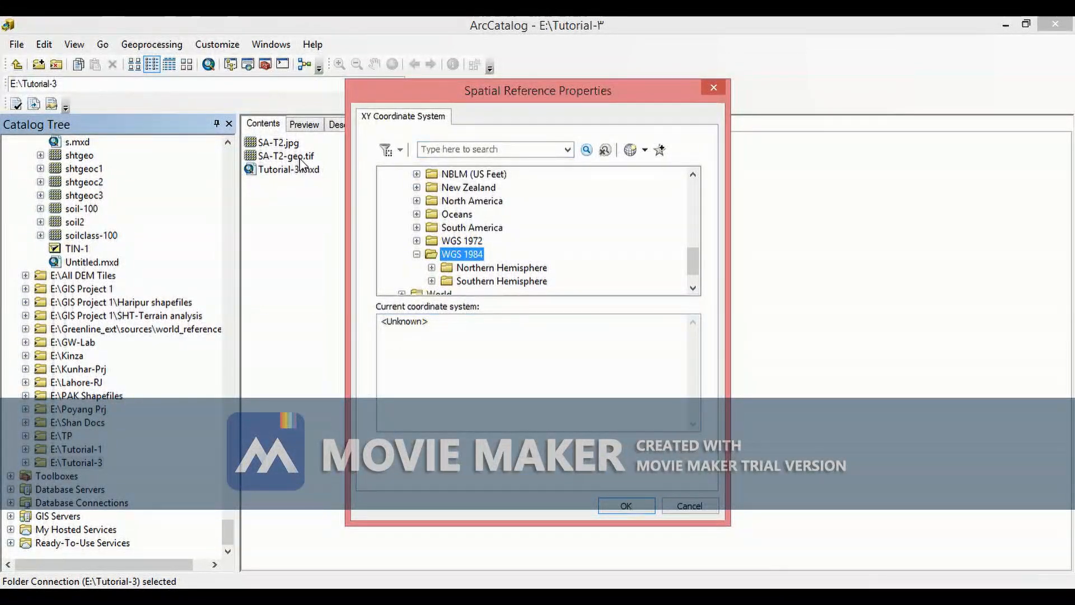
{"action": "double_click", "coordinate": [502, 267]}
{"action": "left_click_drag", "start_coordinate": [696, 206], "coordinate": [693, 266]}
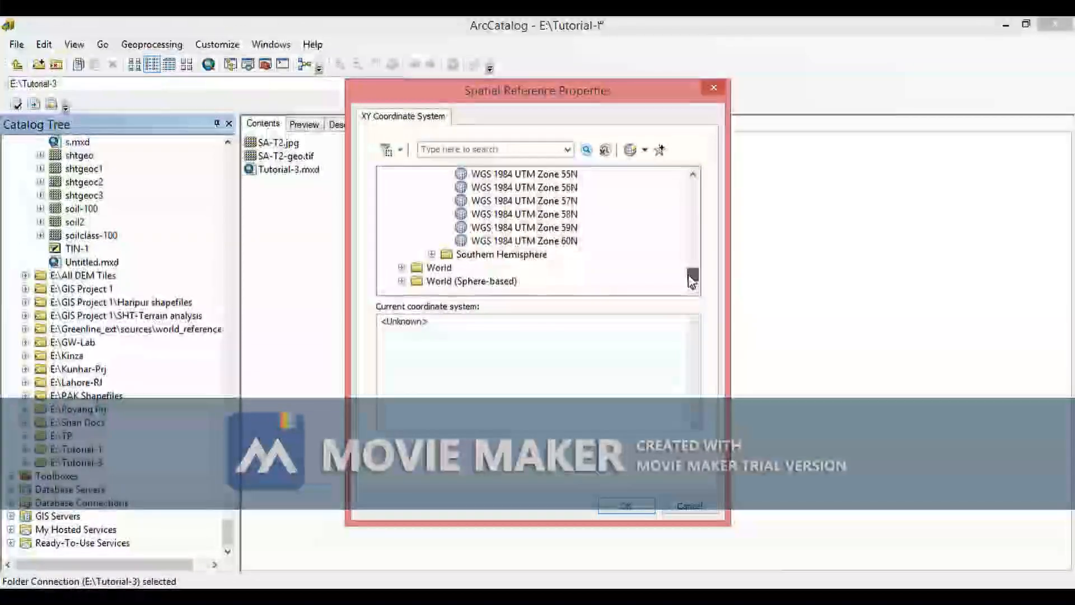
{"action": "left_click_drag", "start_coordinate": [691, 279], "coordinate": [693, 264]}
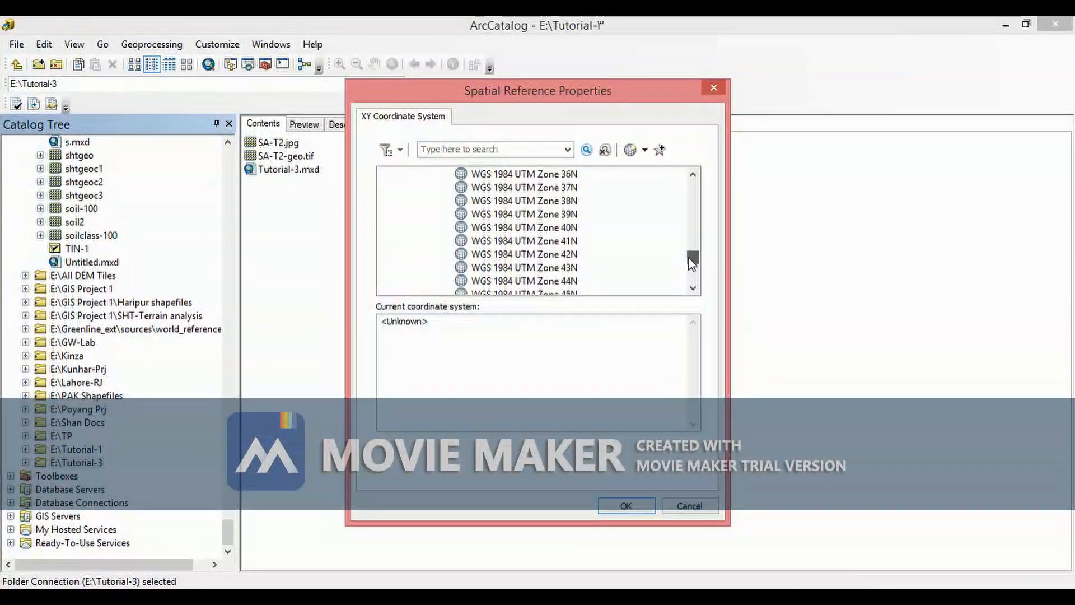
{"action": "left_click", "coordinate": [576, 268]}
{"action": "left_click", "coordinate": [626, 503]}
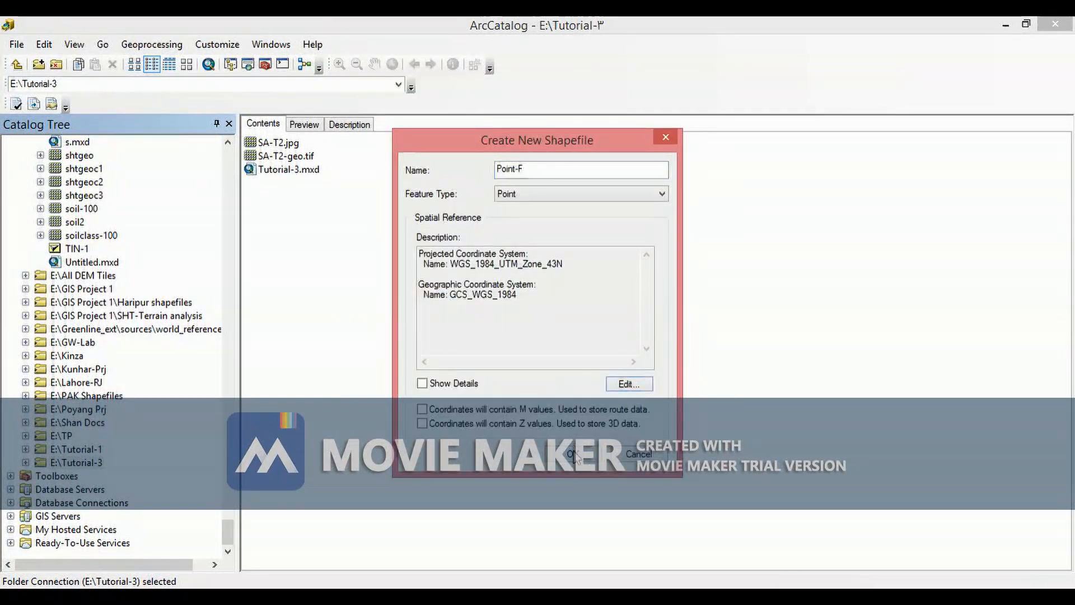
{"action": "left_click", "coordinate": [574, 455]}
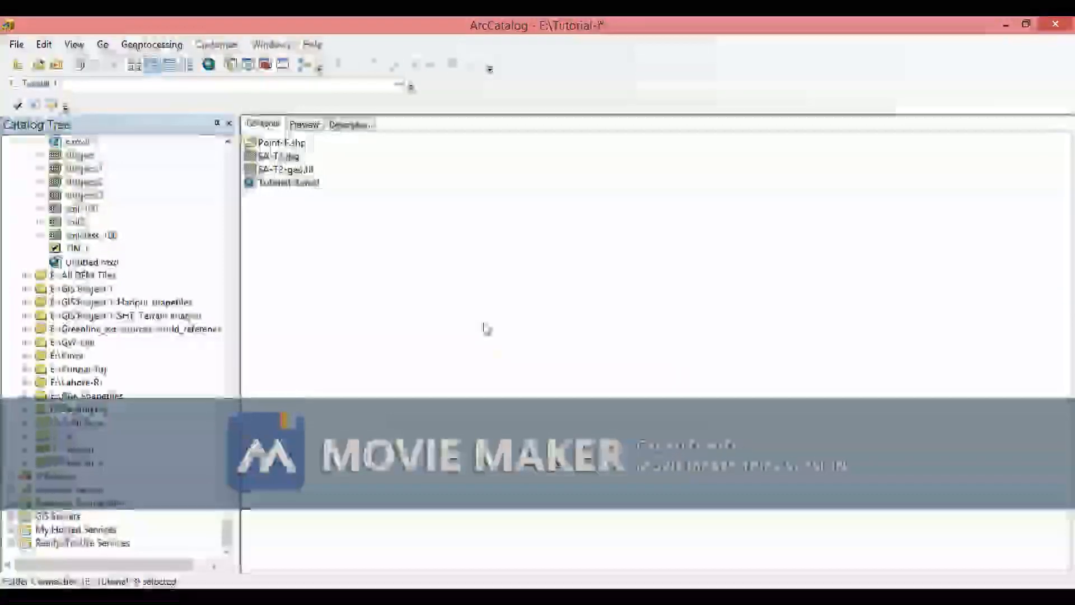
- Start another new shapefile in E:\Tutorial-3, set its feature type to Polyline and name it Line-F
{"action": "right_click", "coordinate": [532, 301]}
{"action": "mouse_move", "coordinate": [562, 389]}
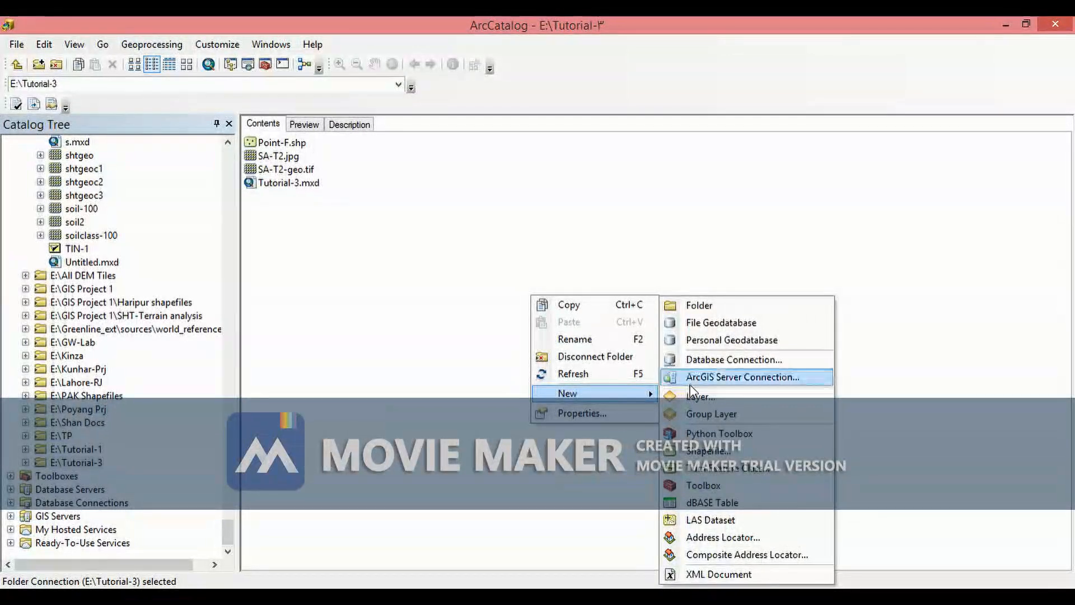
{"action": "left_click", "coordinate": [717, 451]}
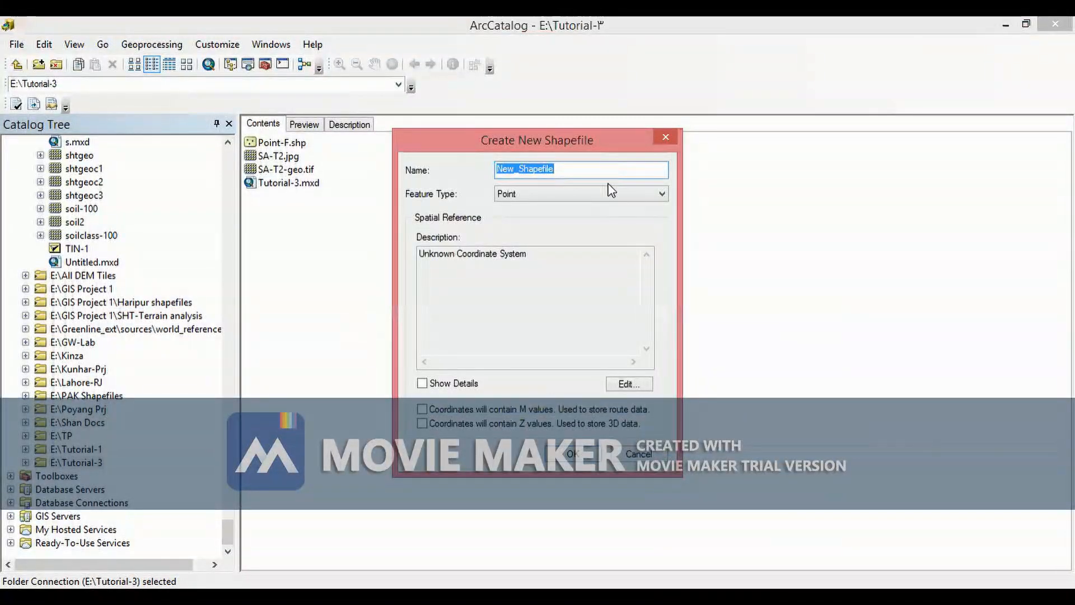
{"action": "left_click", "coordinate": [605, 191]}
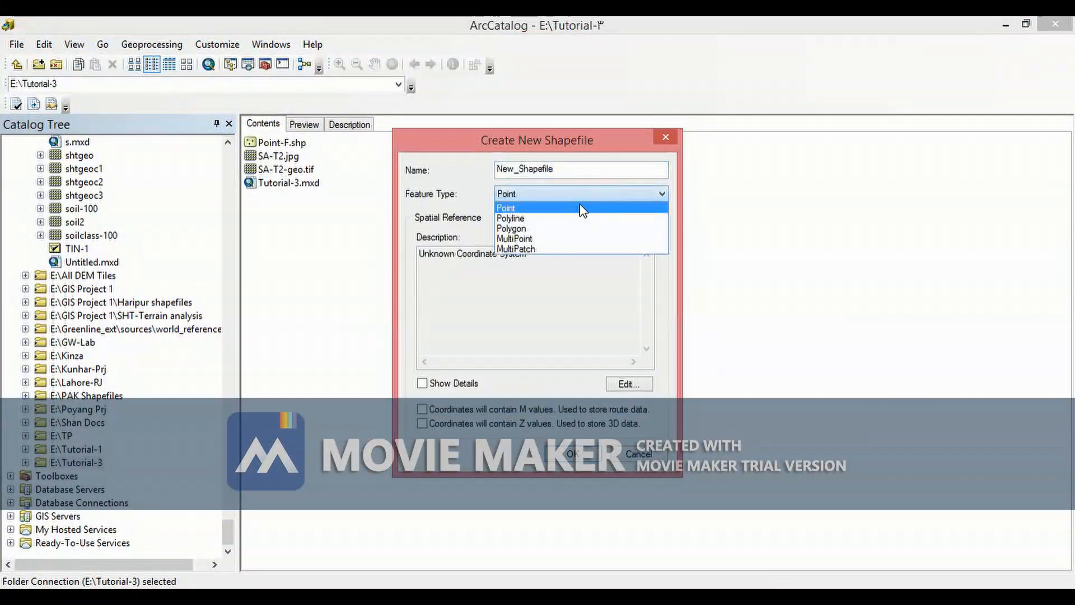
{"action": "left_click", "coordinate": [526, 223]}
{"action": "left_click_drag", "start_coordinate": [555, 168], "coordinate": [492, 168]}
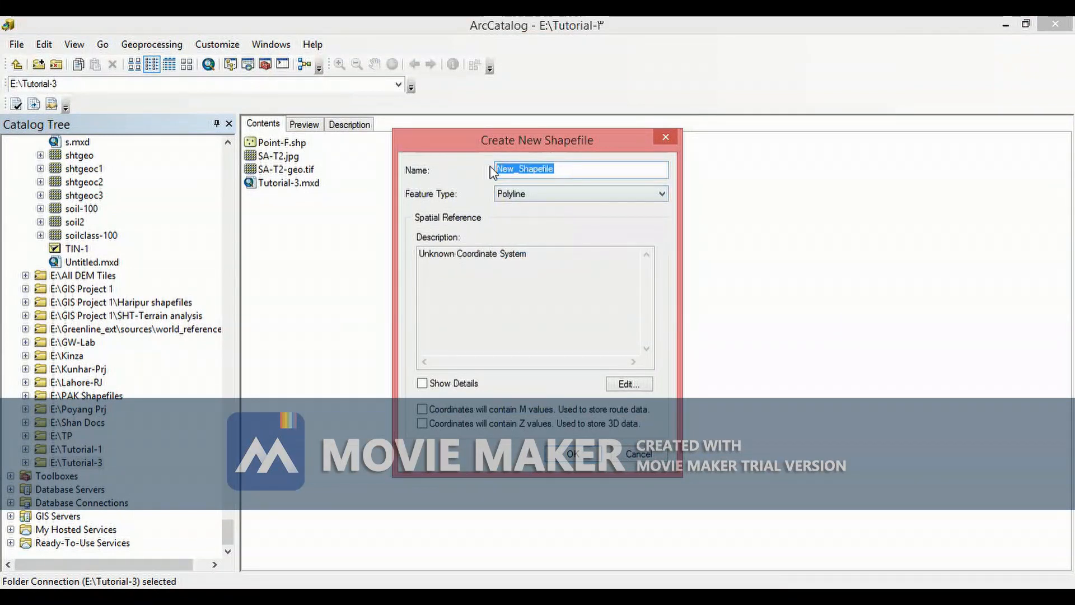
{"action": "type", "text": "L"}
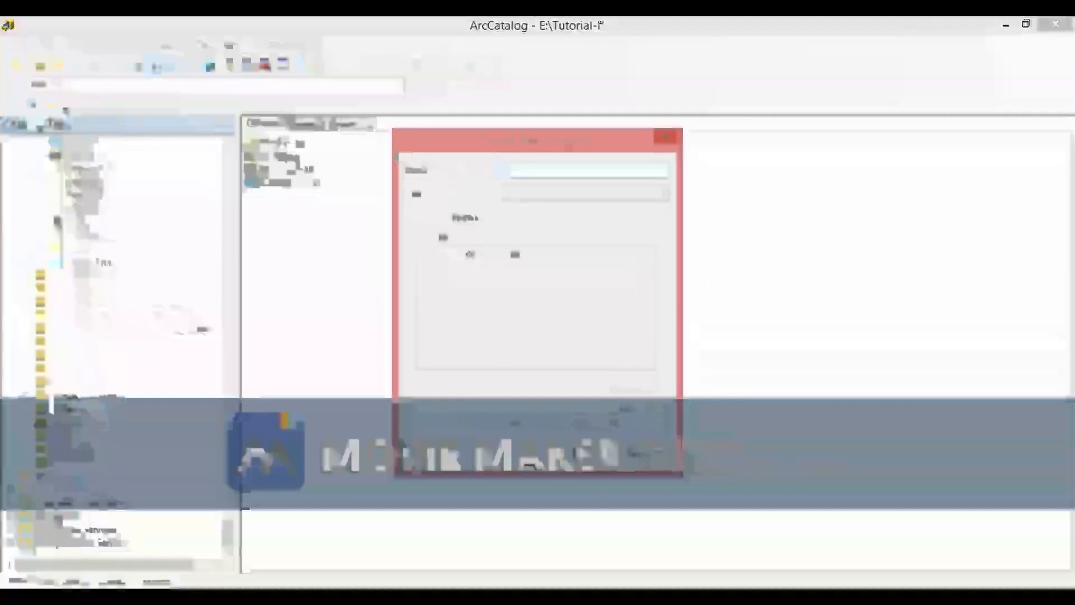
{"action": "type", "text": "ine-F"}
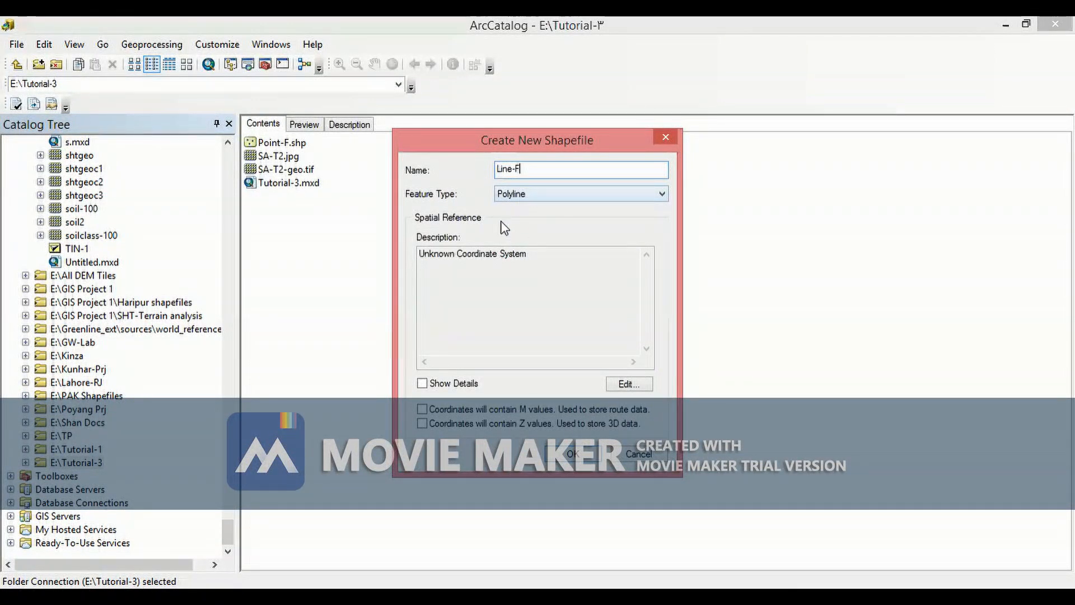
- Set the spatial reference of the Line-F shapefile to the projected coordinate system WGS 1984 UTM Zone 43N
{"action": "left_click", "coordinate": [621, 385]}
{"action": "double_click", "coordinate": [476, 200]}
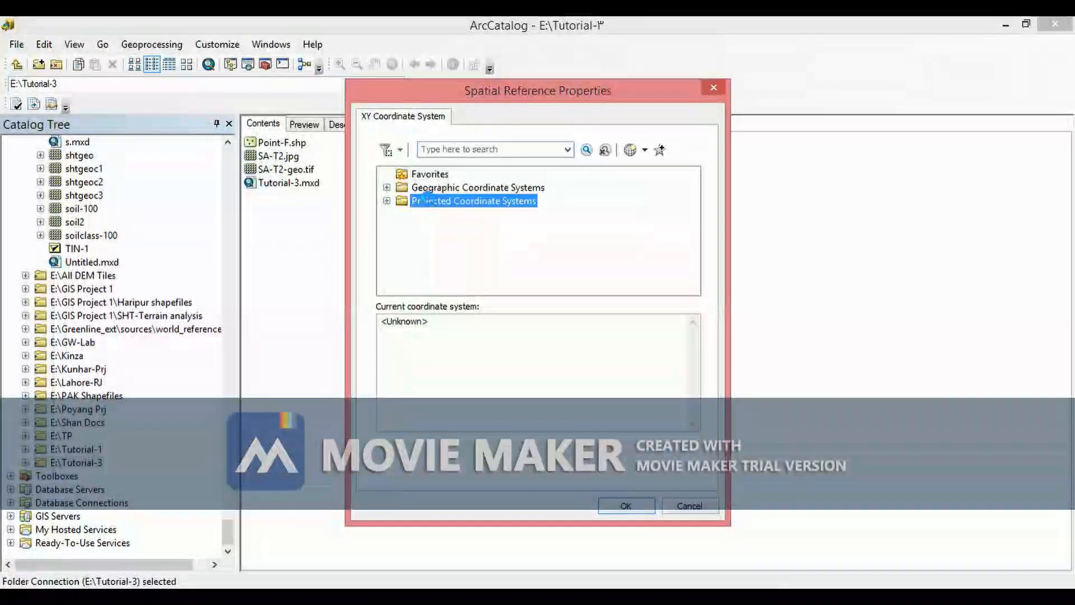
{"action": "scroll", "coordinate": [672, 263], "scroll_direction": "down", "scroll_amount": 2}
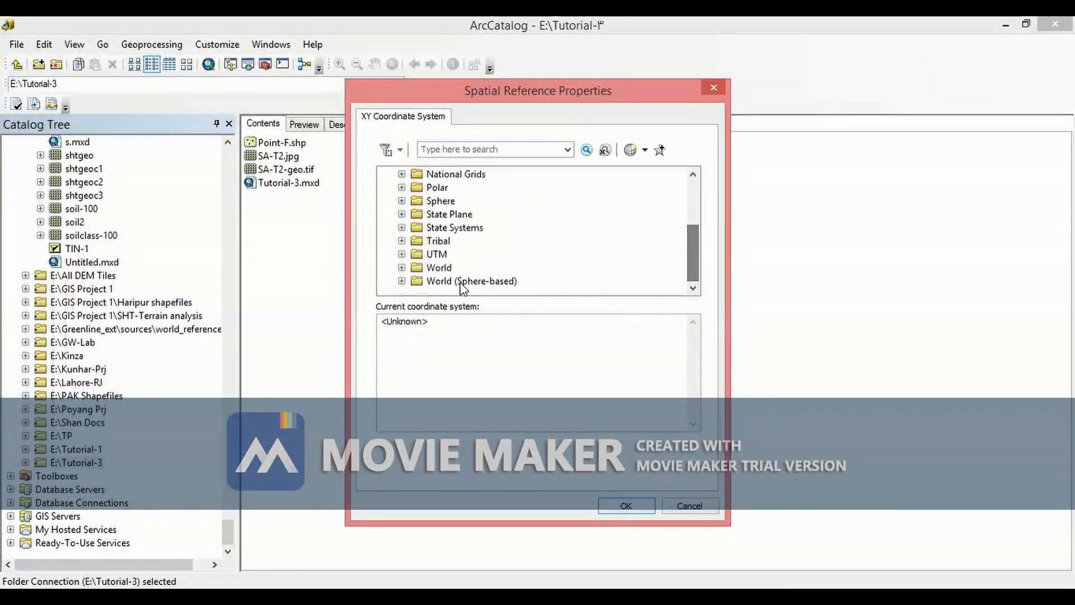
{"action": "double_click", "coordinate": [431, 255]}
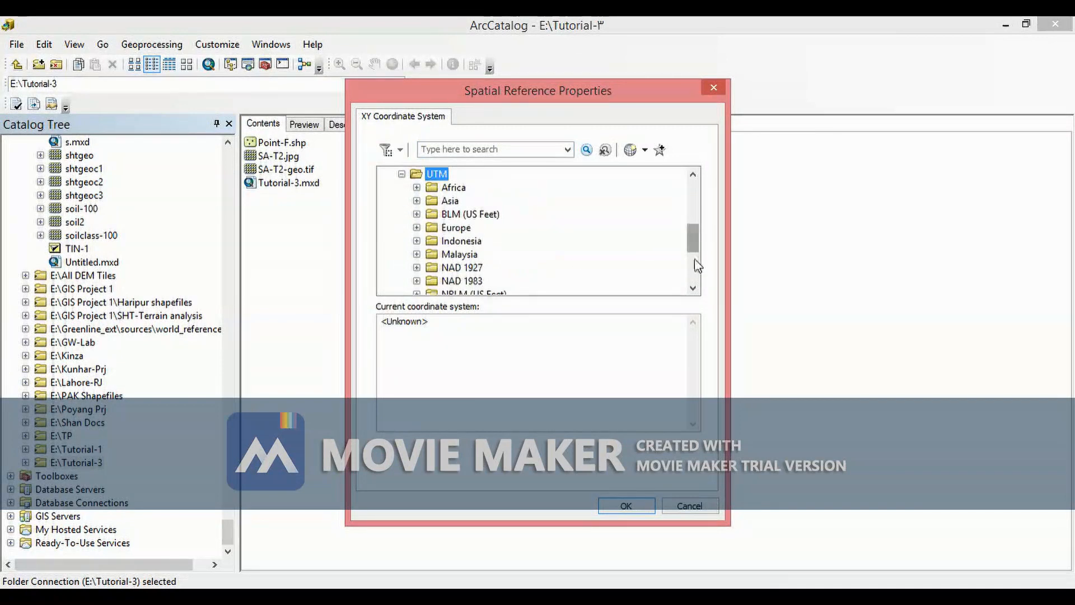
{"action": "scroll", "coordinate": [649, 274], "scroll_direction": "down", "scroll_amount": 3}
{"action": "left_click", "coordinate": [469, 254]}
{"action": "double_click", "coordinate": [470, 254]}
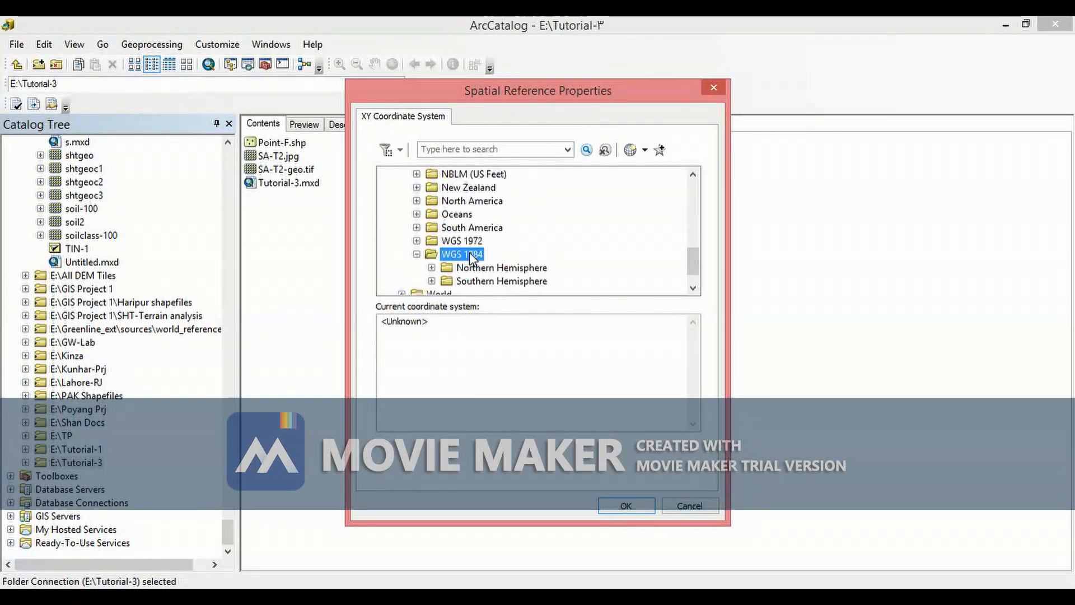
{"action": "double_click", "coordinate": [485, 268]}
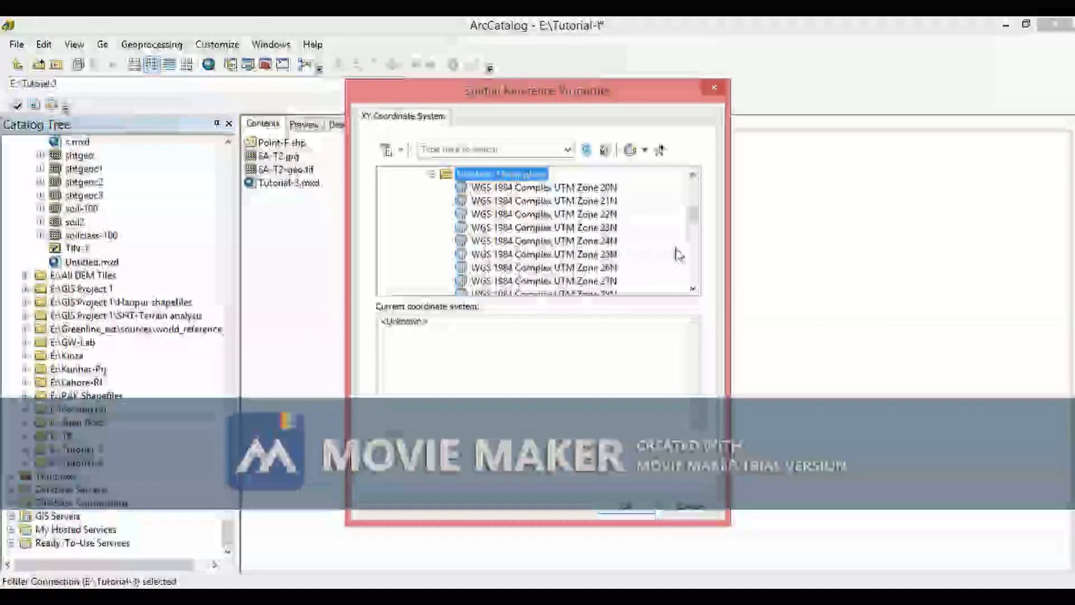
{"action": "left_click_drag", "start_coordinate": [693, 185], "coordinate": [693, 267]}
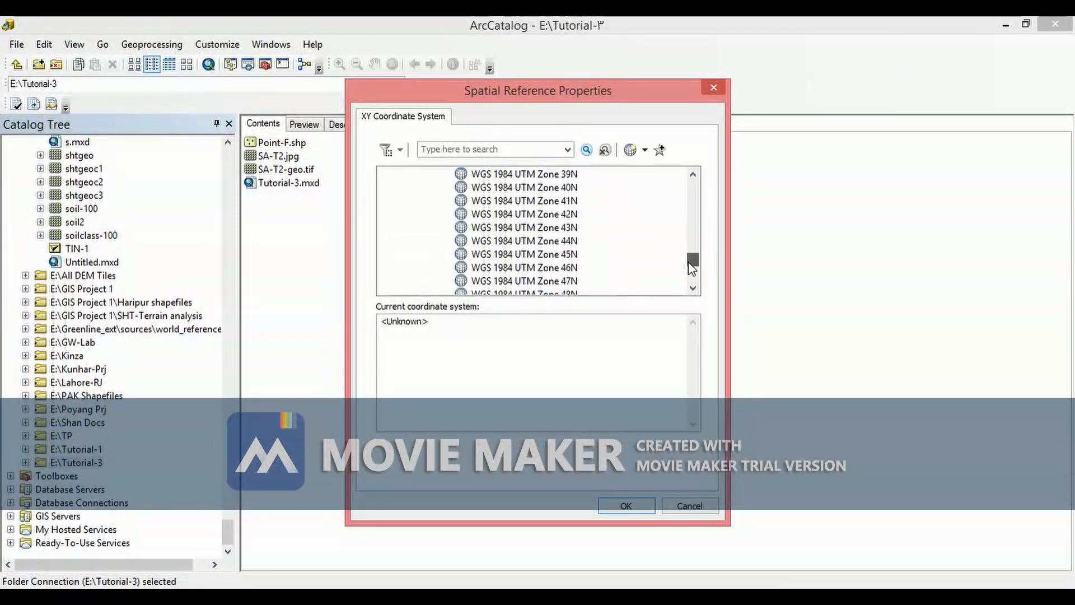
{"action": "left_click", "coordinate": [574, 230]}
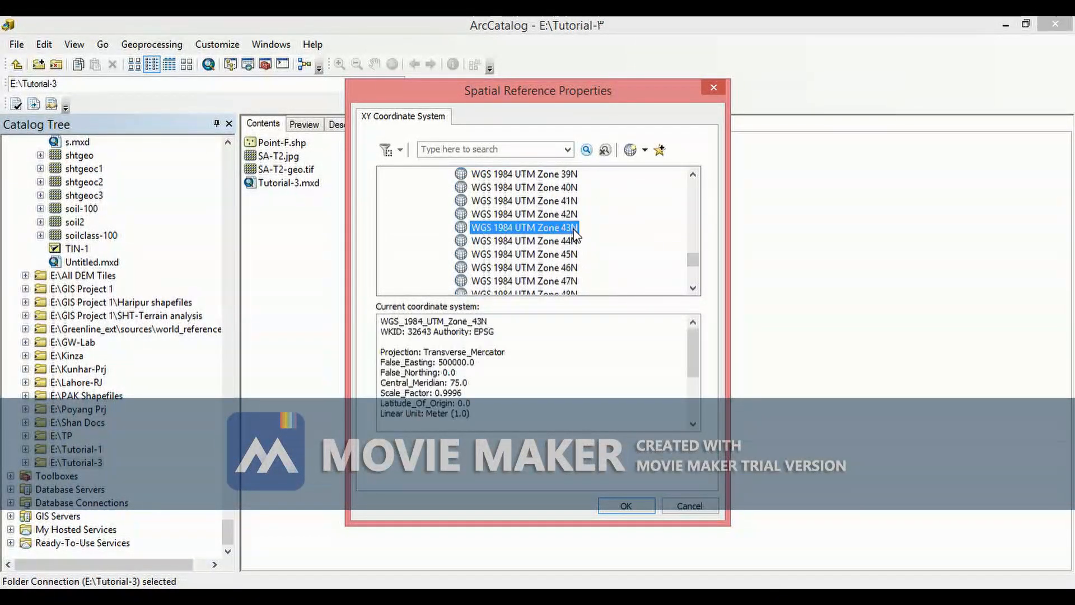
{"action": "left_click", "coordinate": [608, 358]}
{"action": "key", "text": "Return"}
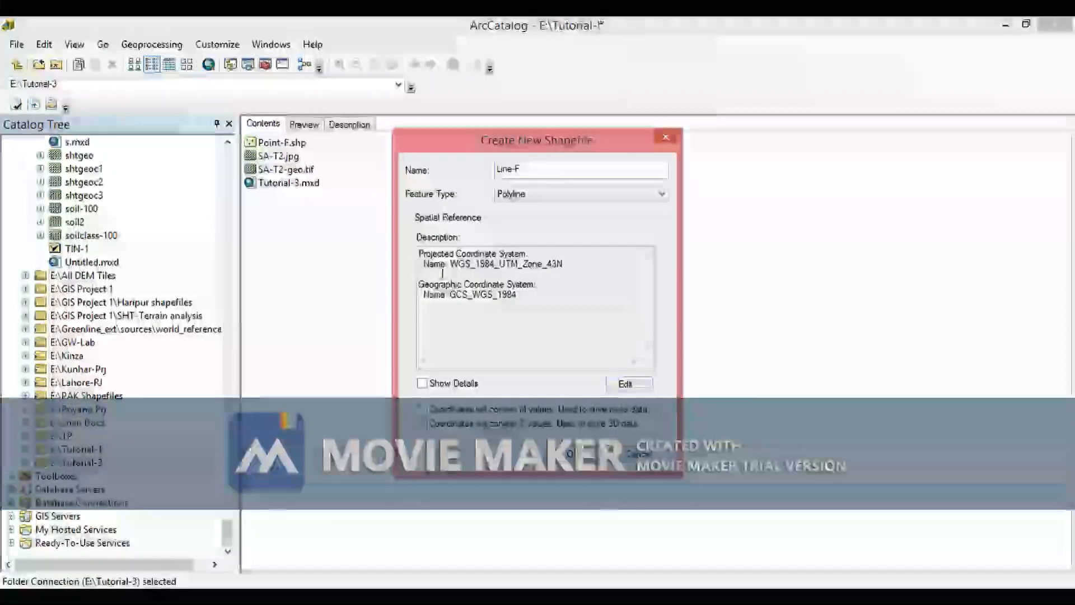
- Create the Line-F shapefile, then start another new shapefile in E:\Tutorial-3 with feature type Polygon and the name Poly-F
{"action": "left_click", "coordinate": [562, 457]}
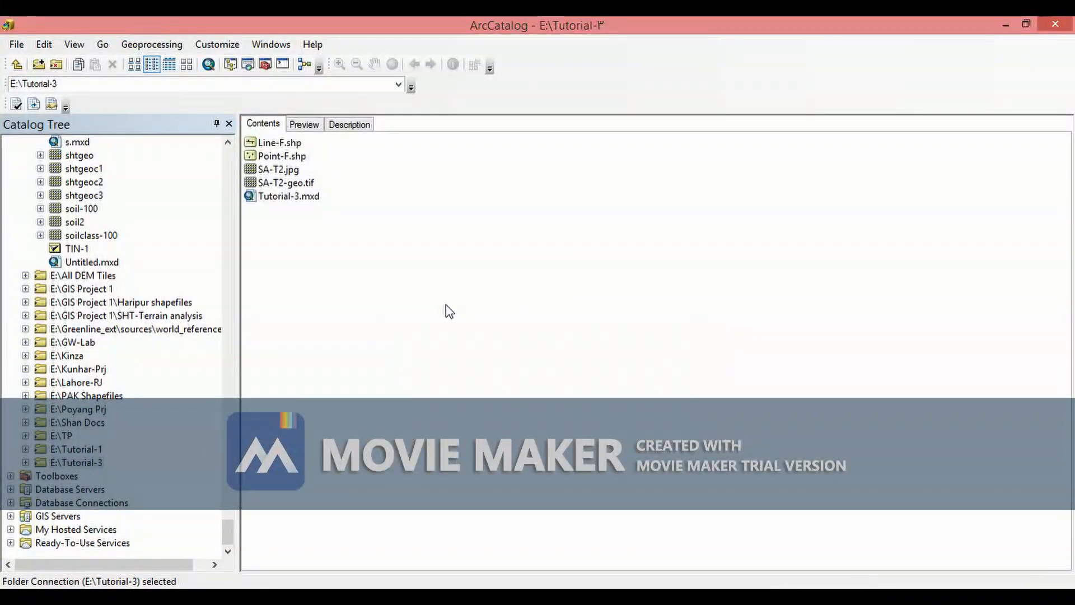
{"action": "right_click", "coordinate": [501, 261]}
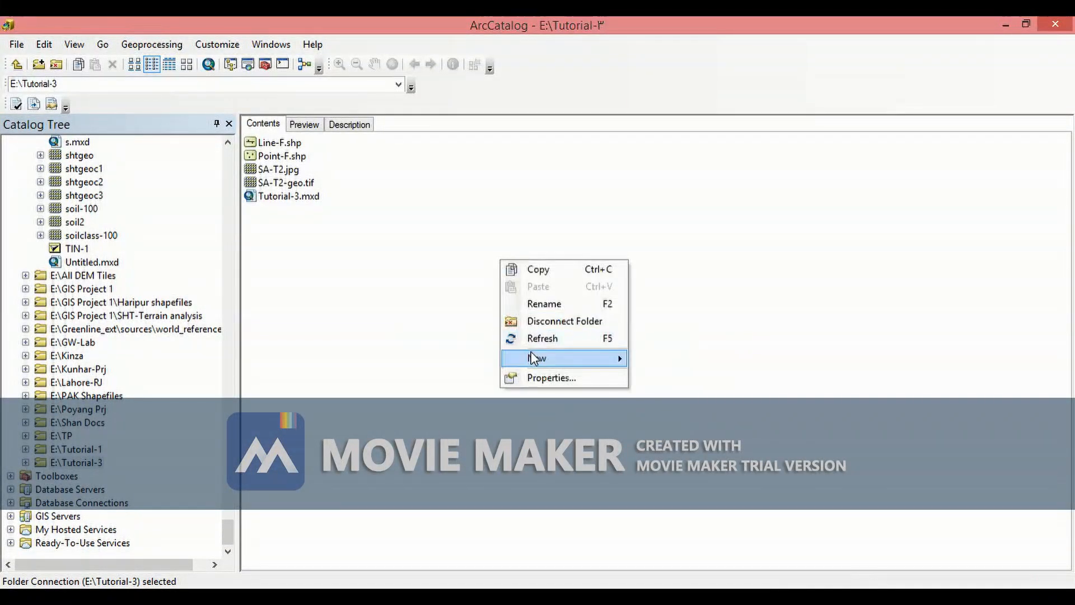
{"action": "left_click", "coordinate": [531, 353]}
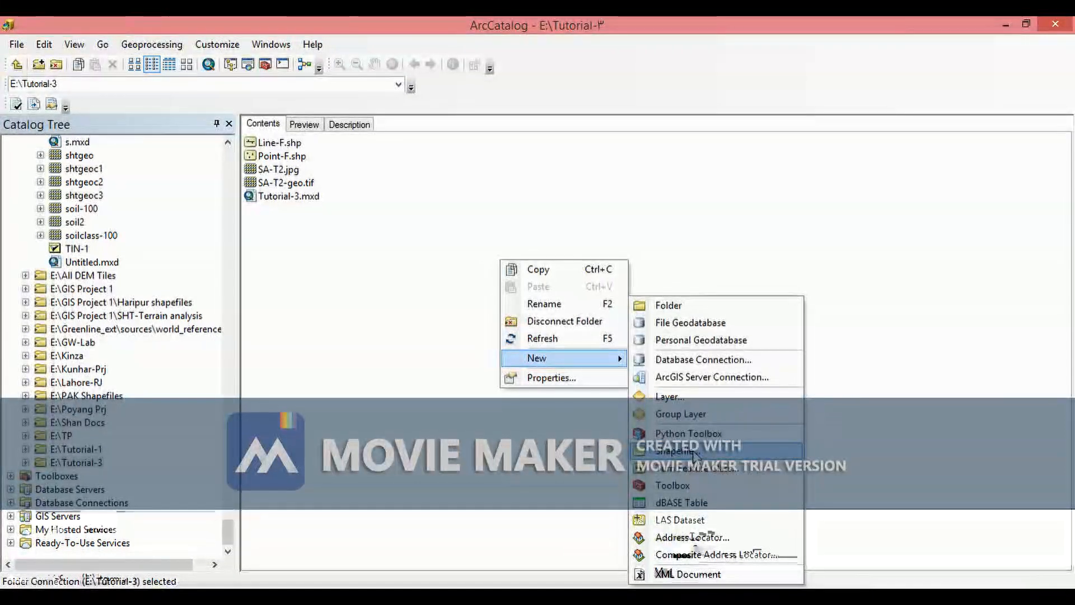
{"action": "left_click", "coordinate": [694, 453]}
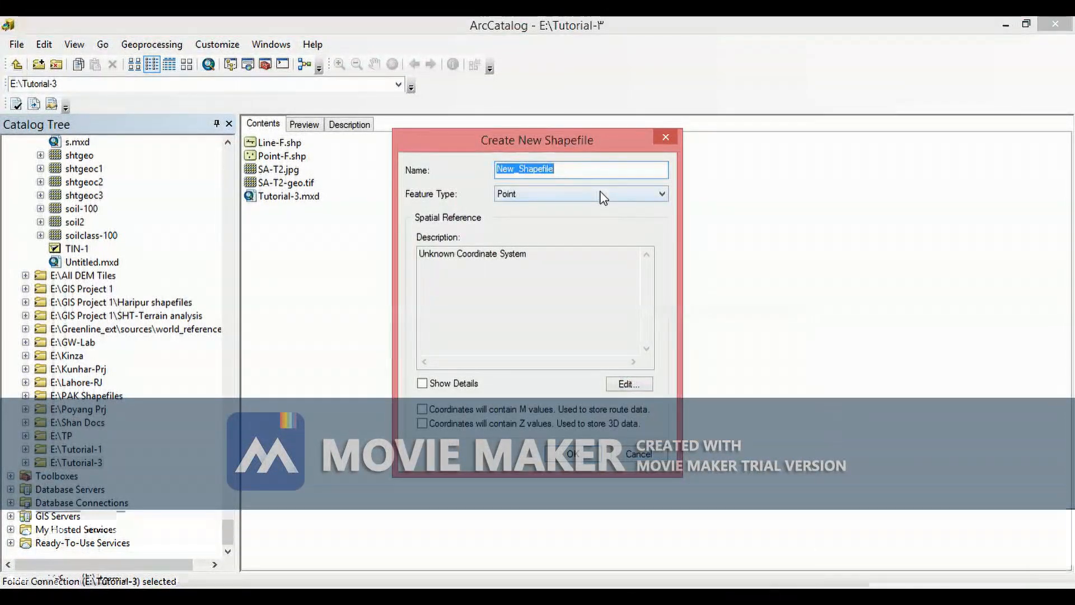
{"action": "left_click", "coordinate": [603, 194]}
{"action": "left_click", "coordinate": [521, 227]}
{"action": "left_click_drag", "start_coordinate": [557, 170], "coordinate": [488, 175]}
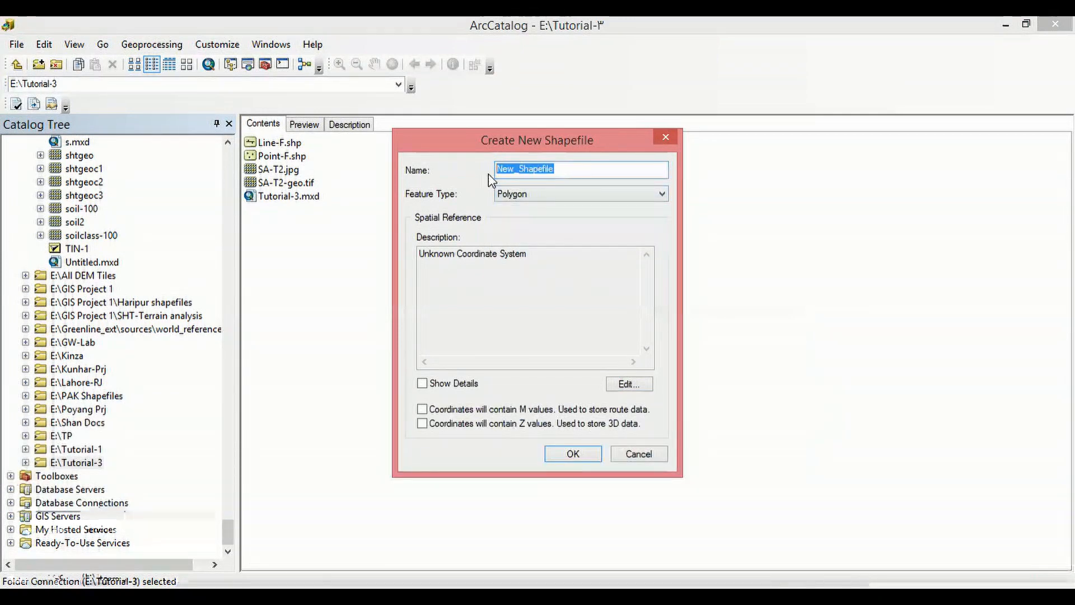
{"action": "type", "text": "Poly"}
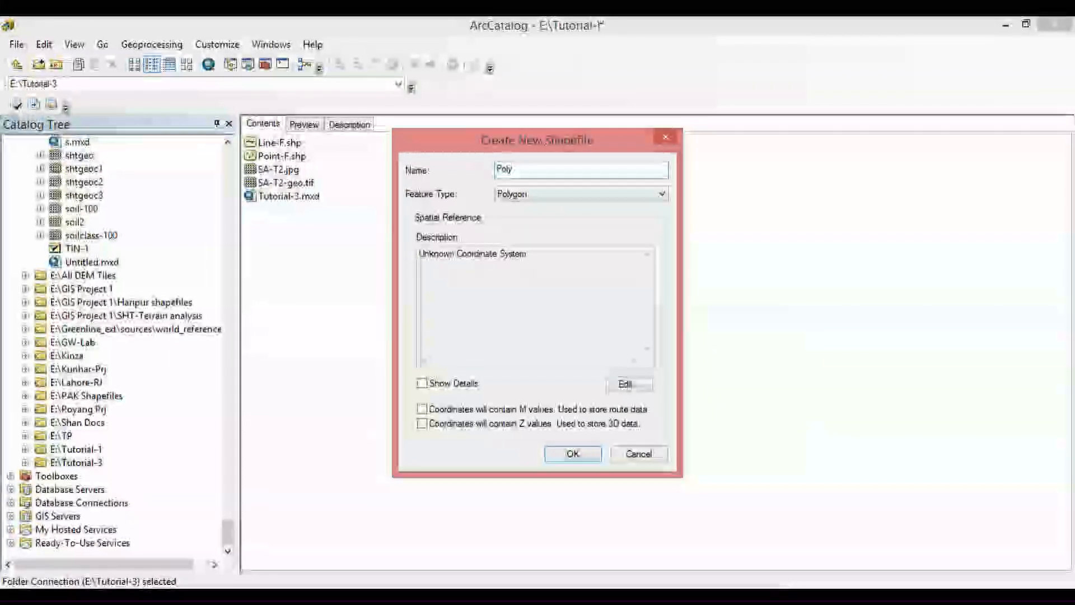
{"action": "type", "text": "-F"}
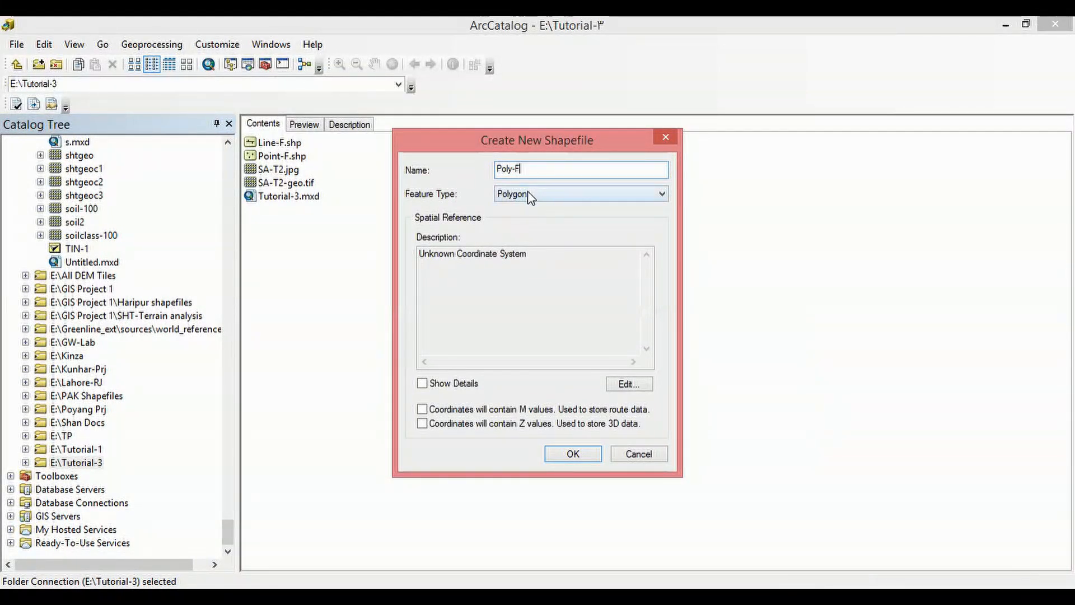
- Assign the projected coordinate system WGS 1984 UTM Zone 43N, under UTM, WGS 1984, Northern Hemisphere, to the Poly-F shapefile and create it
{"action": "left_click", "coordinate": [628, 383]}
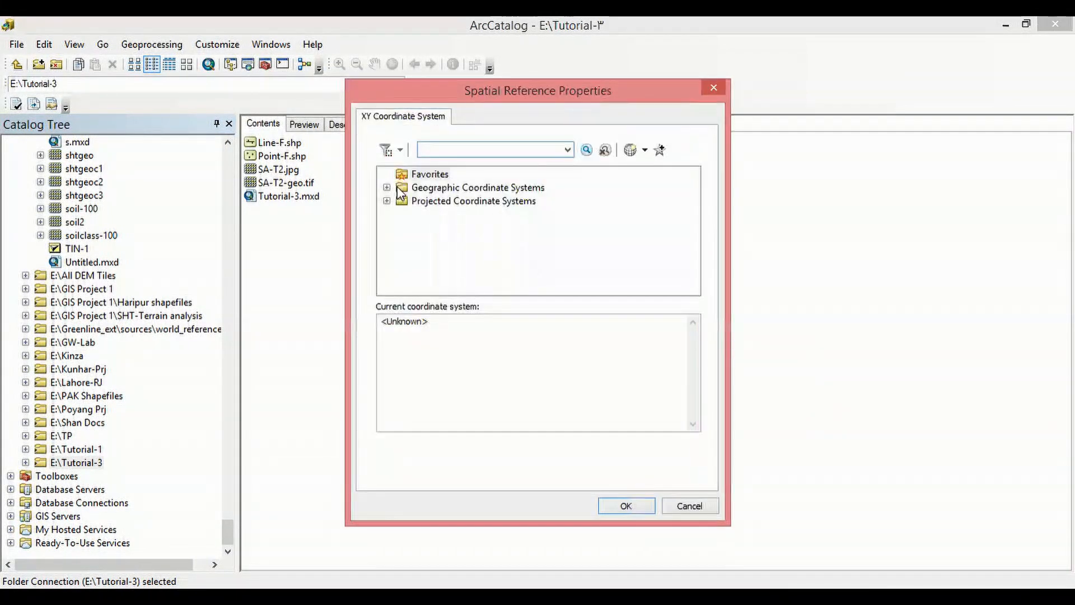
{"action": "double_click", "coordinate": [401, 201]}
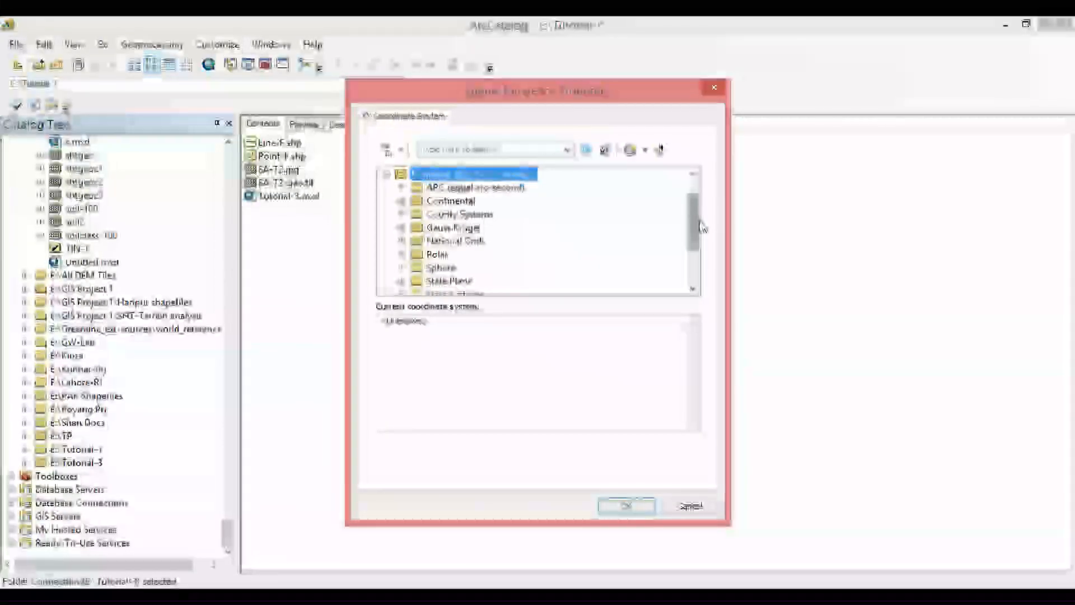
{"action": "left_click_drag", "start_coordinate": [693, 233], "coordinate": [694, 265]}
{"action": "left_click", "coordinate": [438, 255]}
{"action": "double_click", "coordinate": [439, 254]}
{"action": "left_click_drag", "start_coordinate": [696, 243], "coordinate": [694, 272]}
{"action": "double_click", "coordinate": [476, 255]}
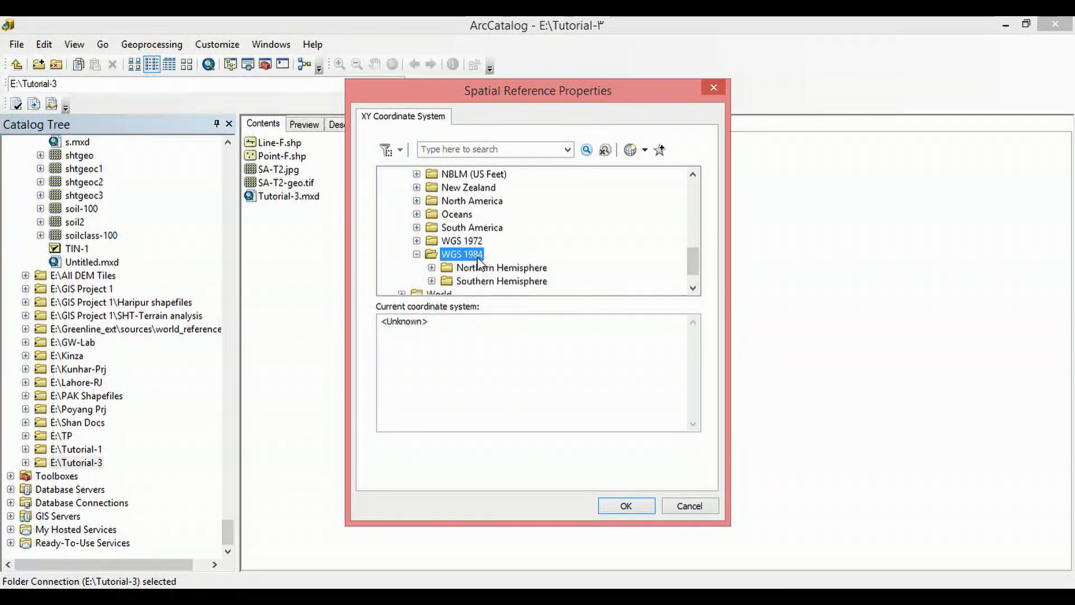
{"action": "double_click", "coordinate": [513, 269]}
{"action": "left_click_drag", "start_coordinate": [693, 247], "coordinate": [693, 263]}
{"action": "left_click", "coordinate": [569, 214]}
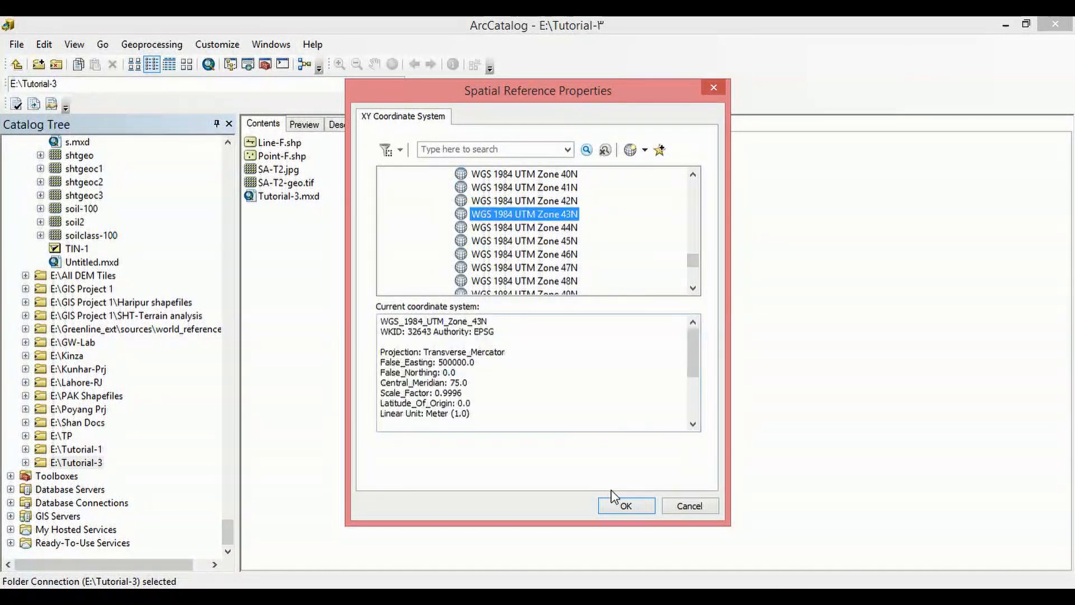
{"action": "left_click", "coordinate": [619, 504]}
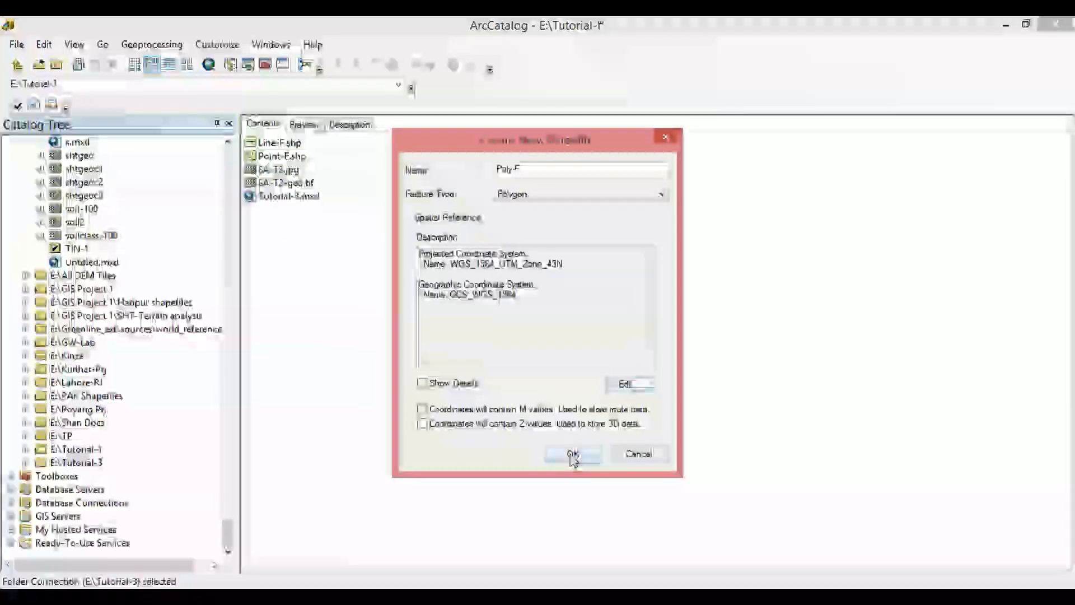
{"action": "left_click", "coordinate": [573, 454]}
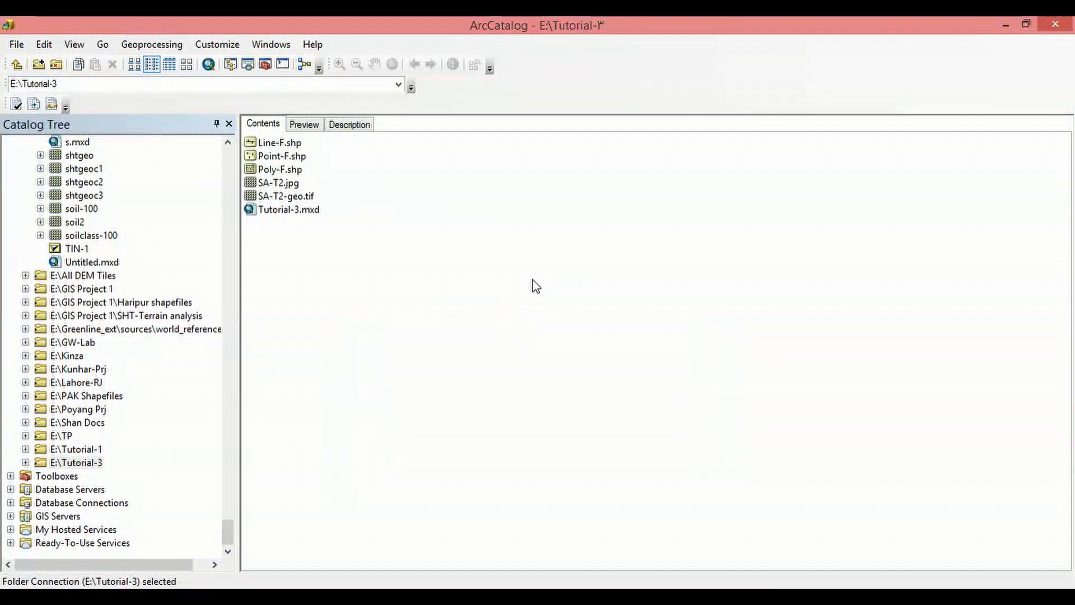